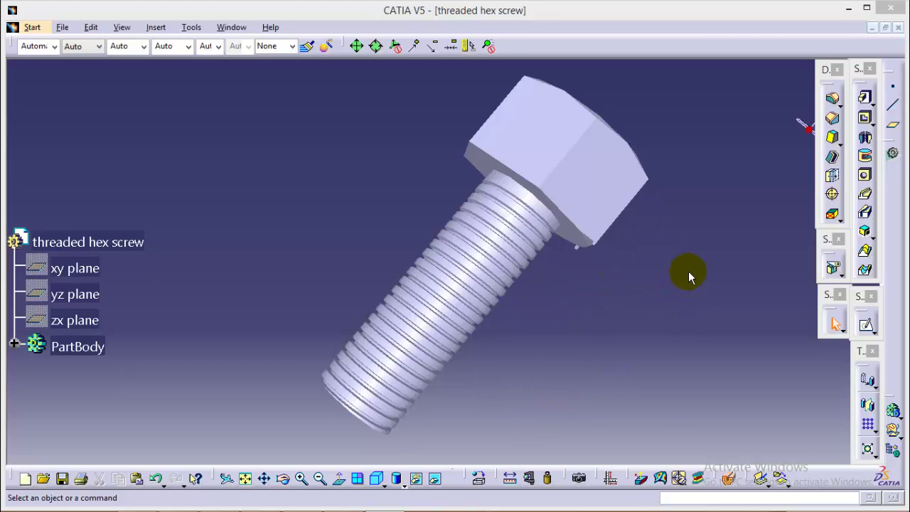
Create a new Part Design part named 'Threaded hex screw'
click(32, 27)
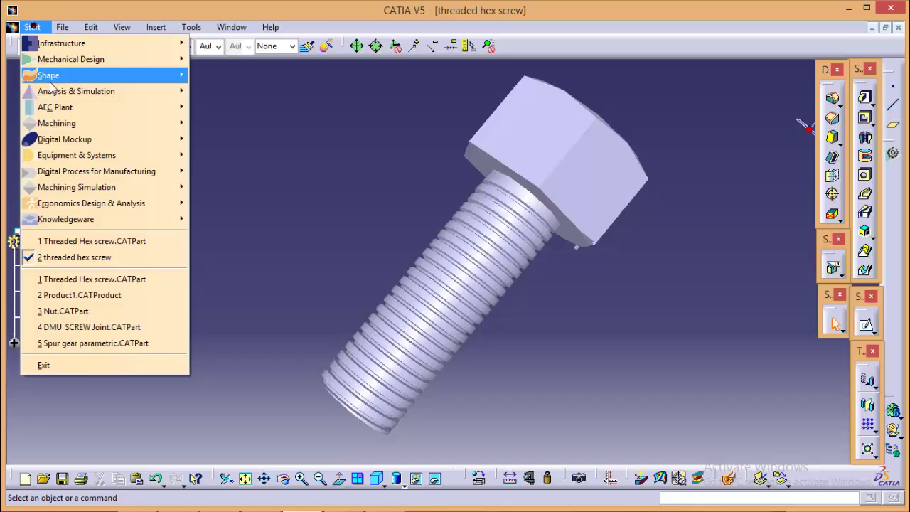
mouse_move(107, 59)
click(215, 62)
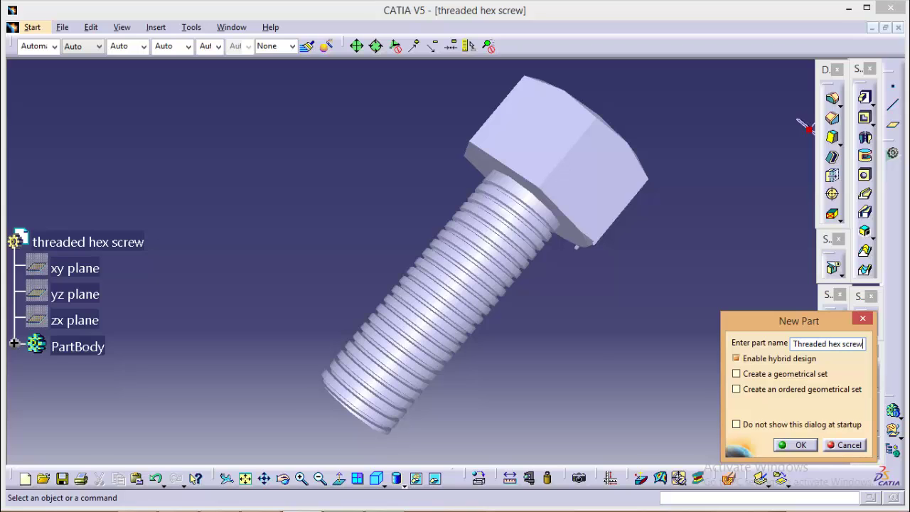
key(Return)
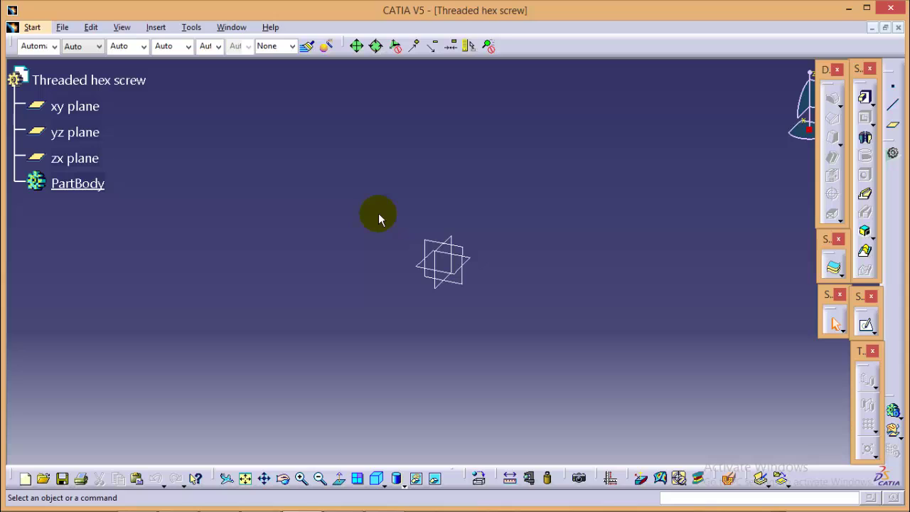
click(255, 249)
Sketch a hexagon centred at the origin on the xy plane
click(452, 281)
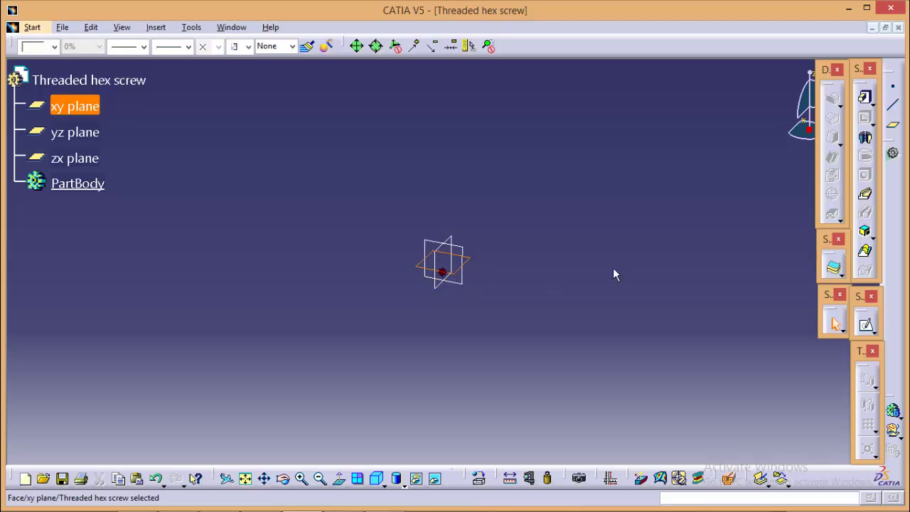
click(865, 325)
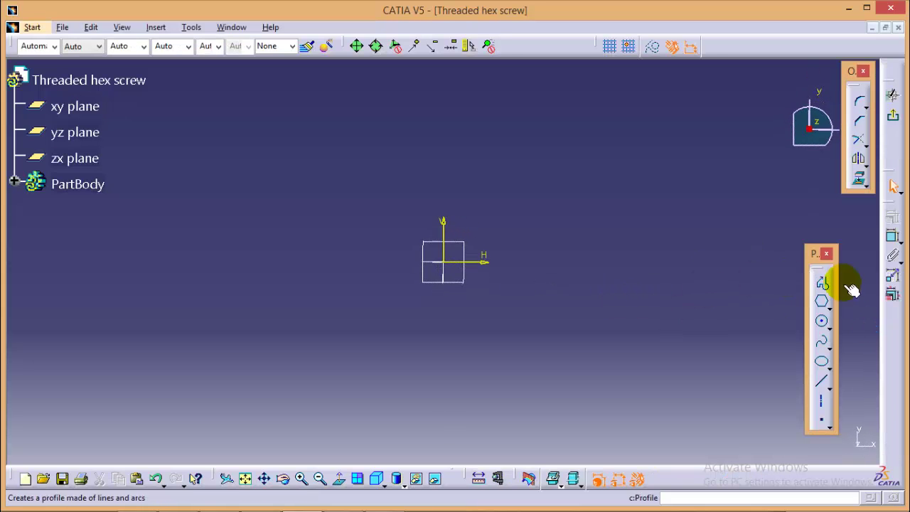
click(822, 302)
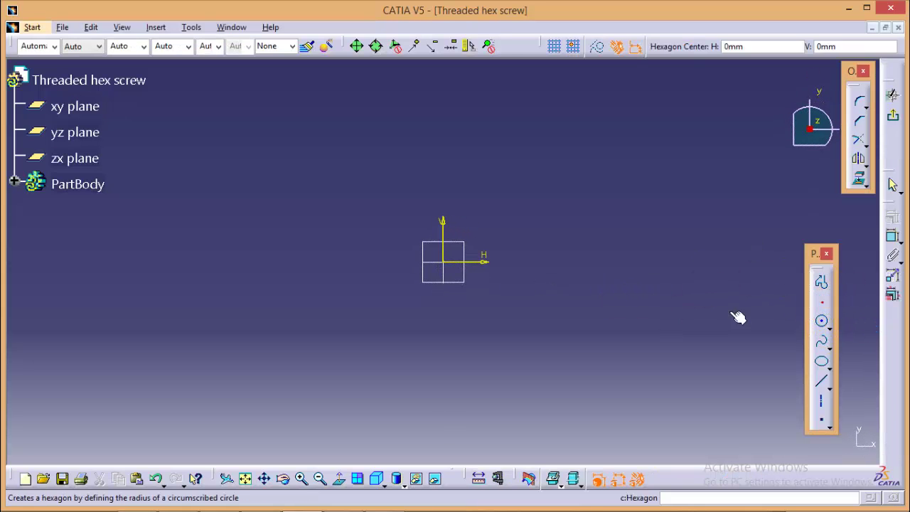
click(443, 262)
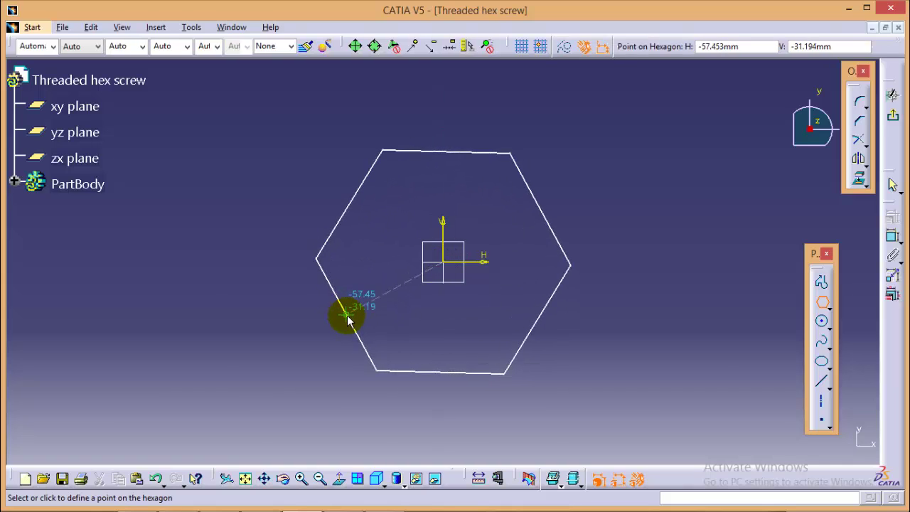
click(347, 317)
Dimension the hexagon's top edge to 6 mm
click(692, 305)
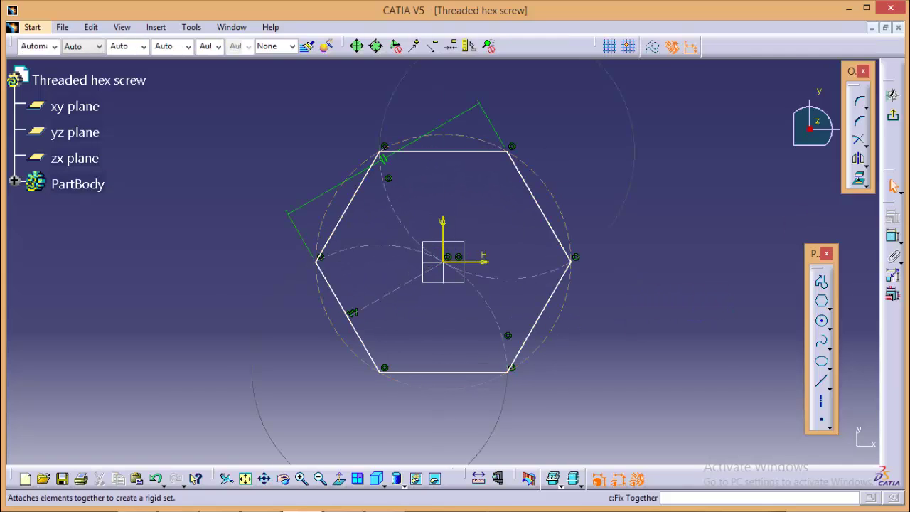
click(465, 152)
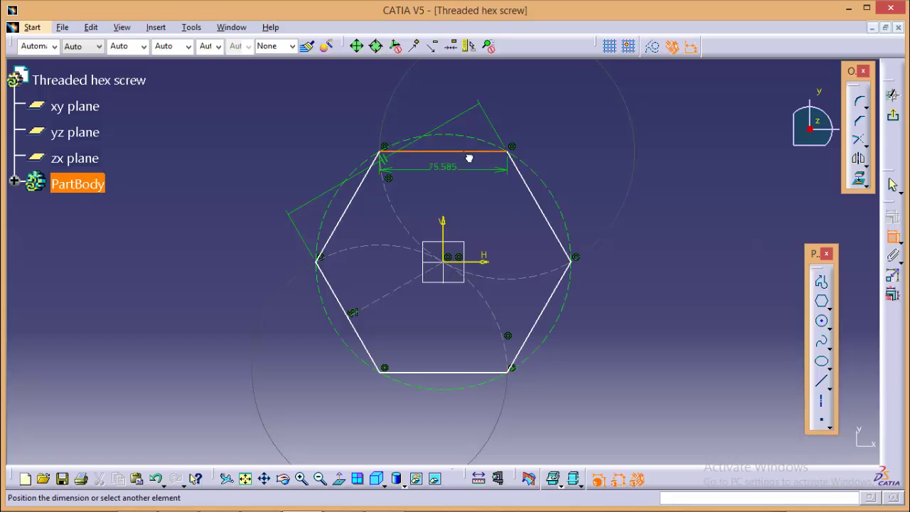
click(455, 93)
double_click(448, 84)
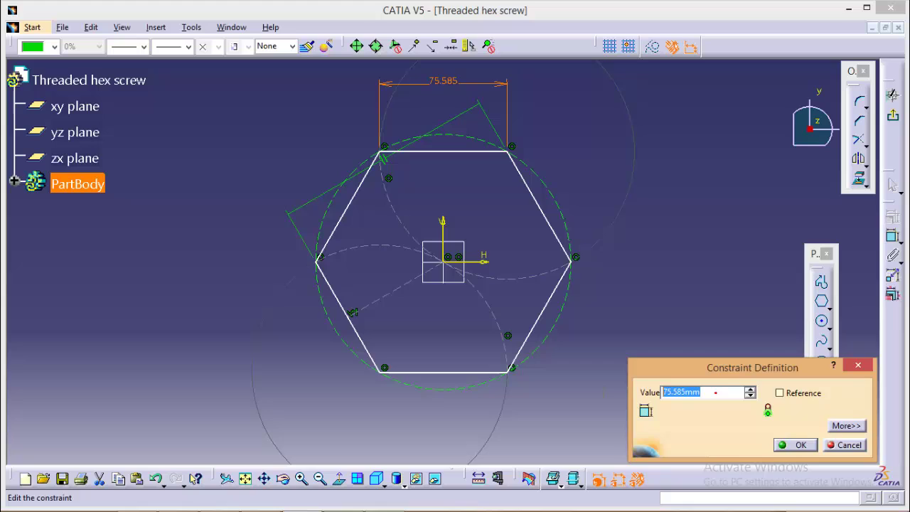
click(715, 393)
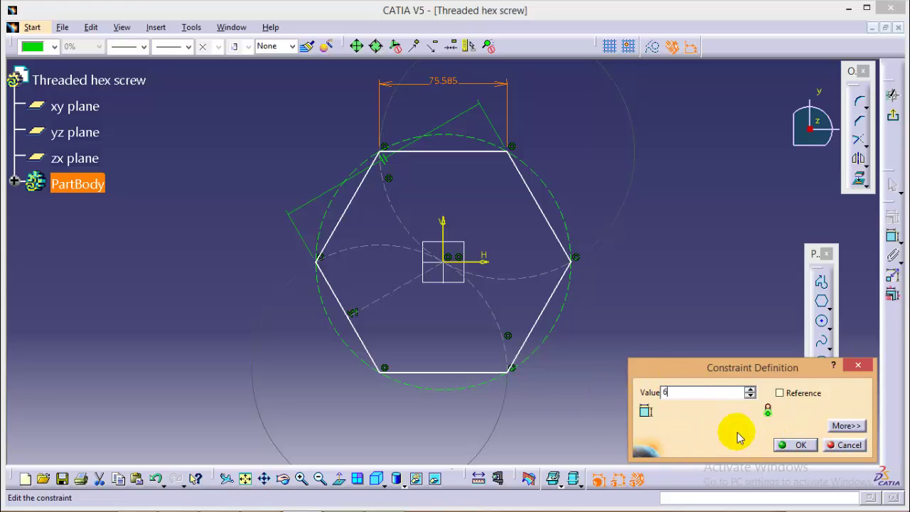
click(795, 445)
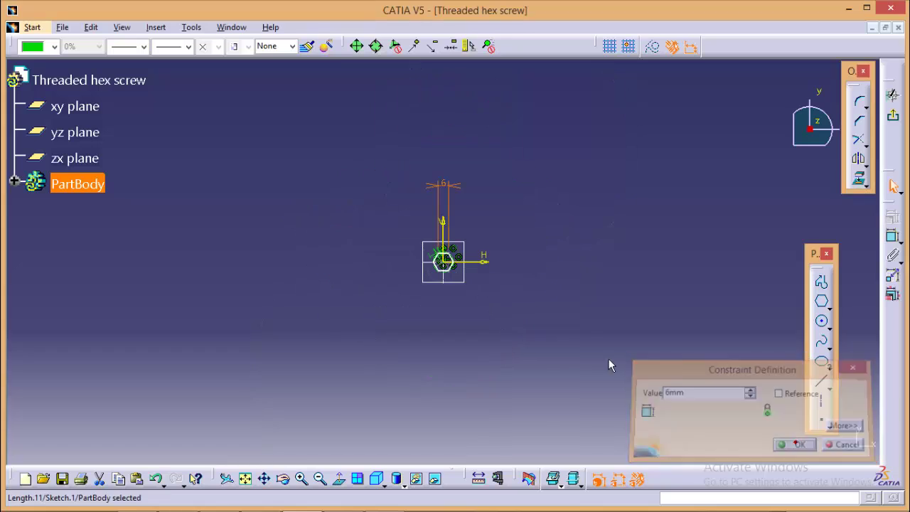
mouse_move(481, 284)
middle_down()
mouse_move(487, 319)
mouse_move(526, 197)
mouse_move(534, 292)
middle_up()
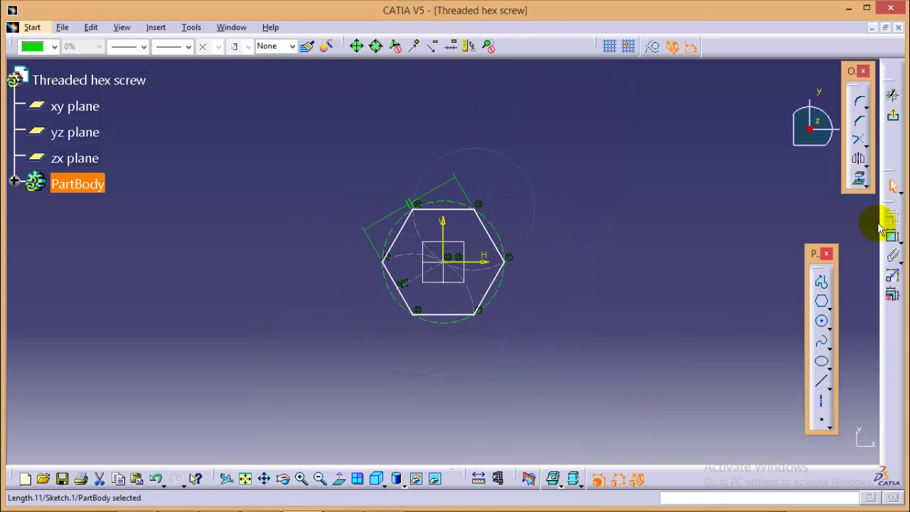
Pad the hexagon 3 mm with mirrored extent to form the head
click(859, 178)
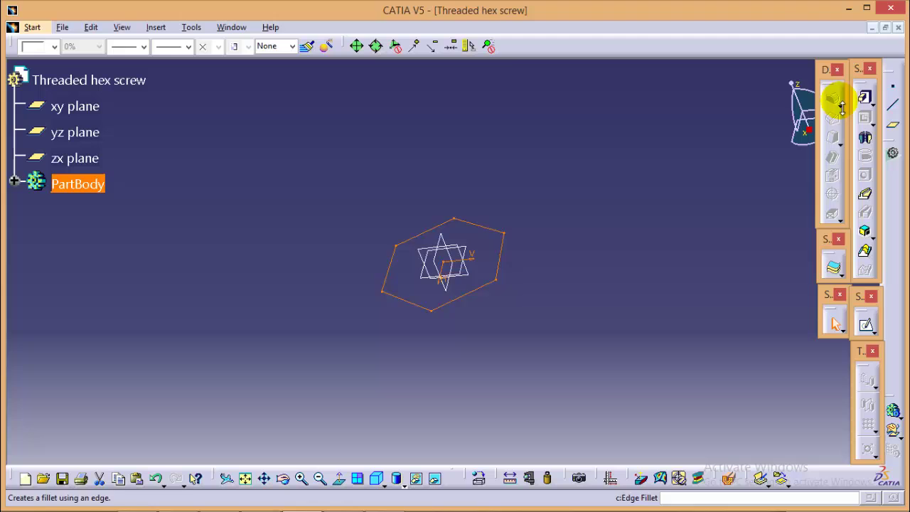
click(864, 97)
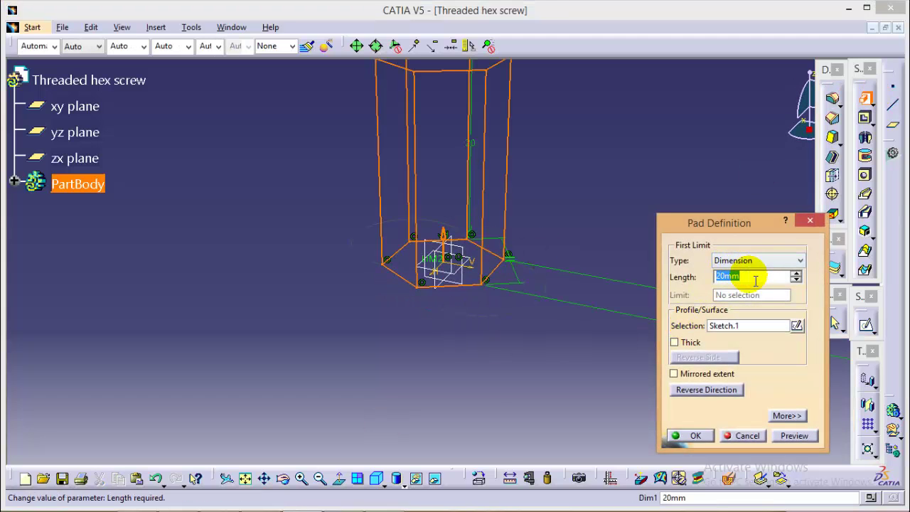
click(676, 375)
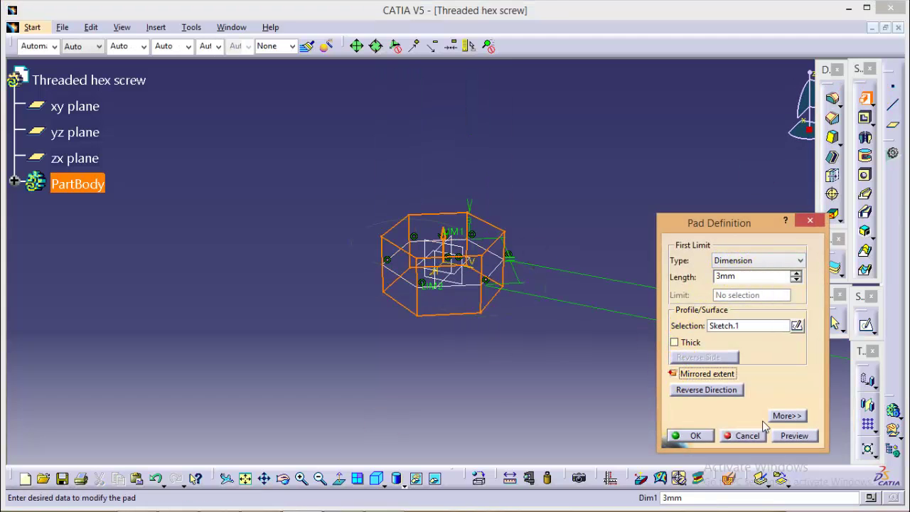
click(789, 435)
click(689, 435)
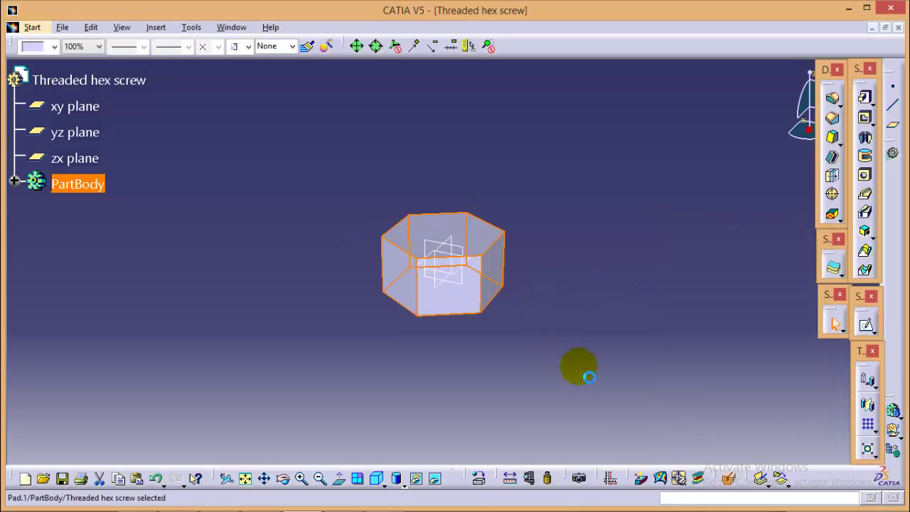
Sketch a 6 mm diameter circle centred on the hex head's face
middle_drag(579, 371, 384, 307)
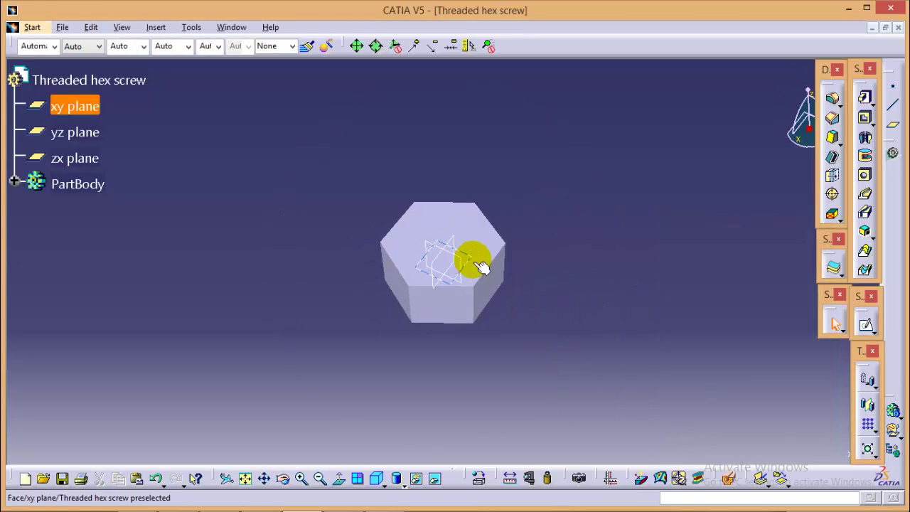
middle_drag(537, 362, 505, 128)
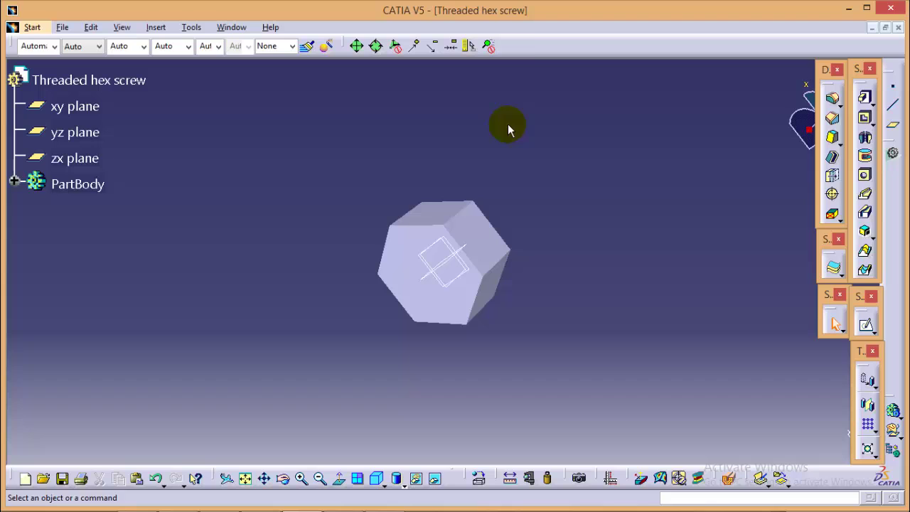
click(406, 243)
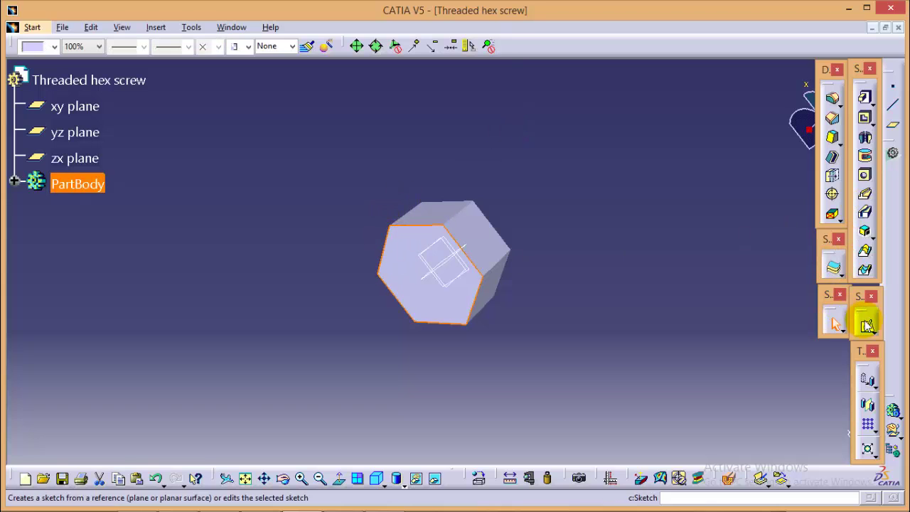
click(866, 324)
click(821, 327)
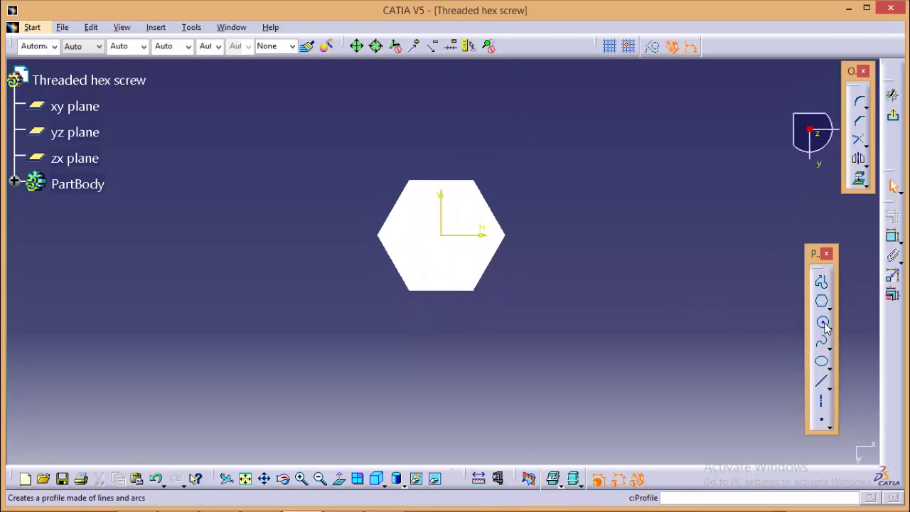
click(441, 235)
click(423, 262)
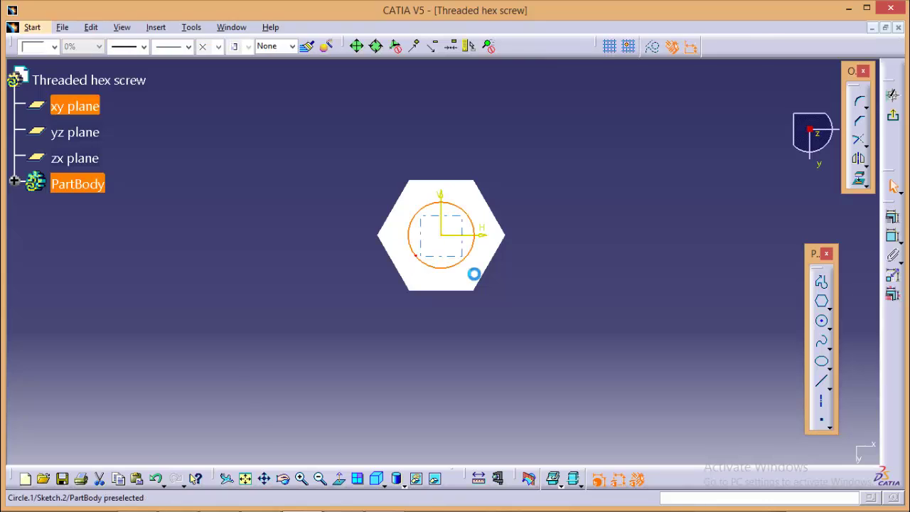
click(858, 139)
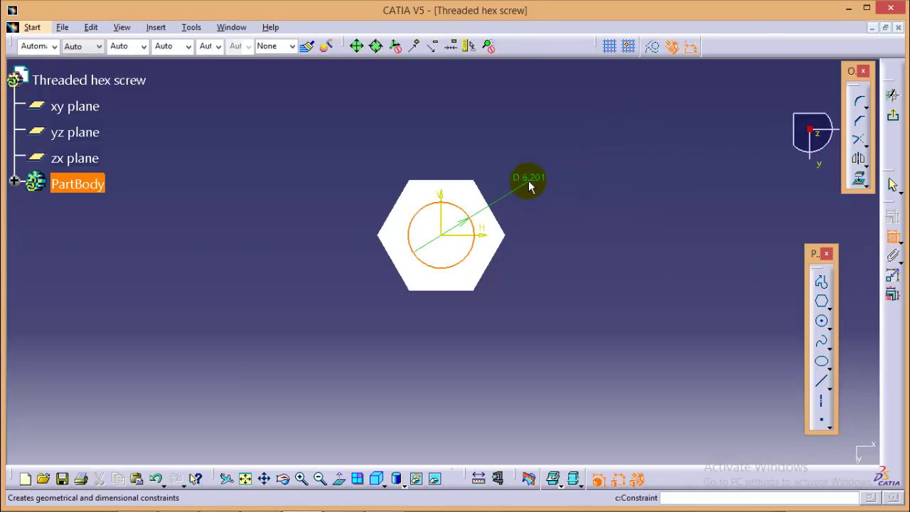
click(529, 182)
double_click(529, 178)
text(6mm)
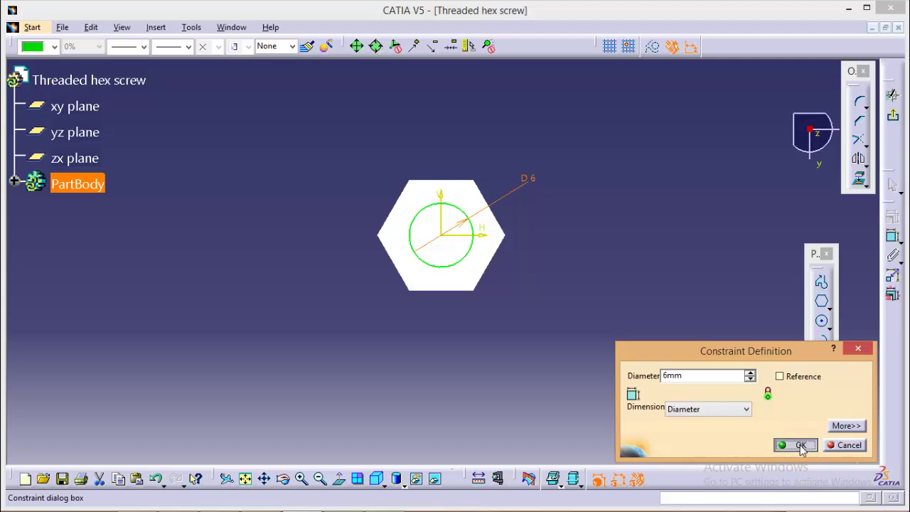
click(795, 444)
Pad the circle 18 mm to form the shaft
click(893, 117)
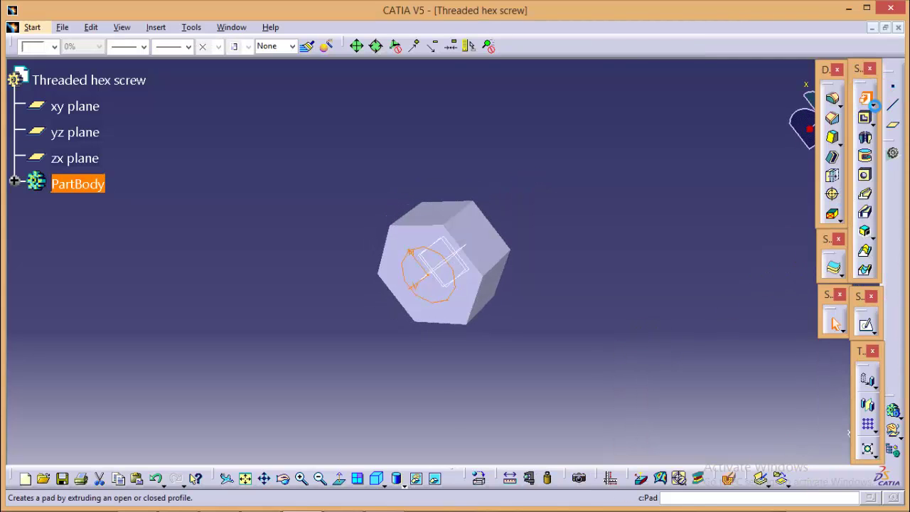
click(865, 97)
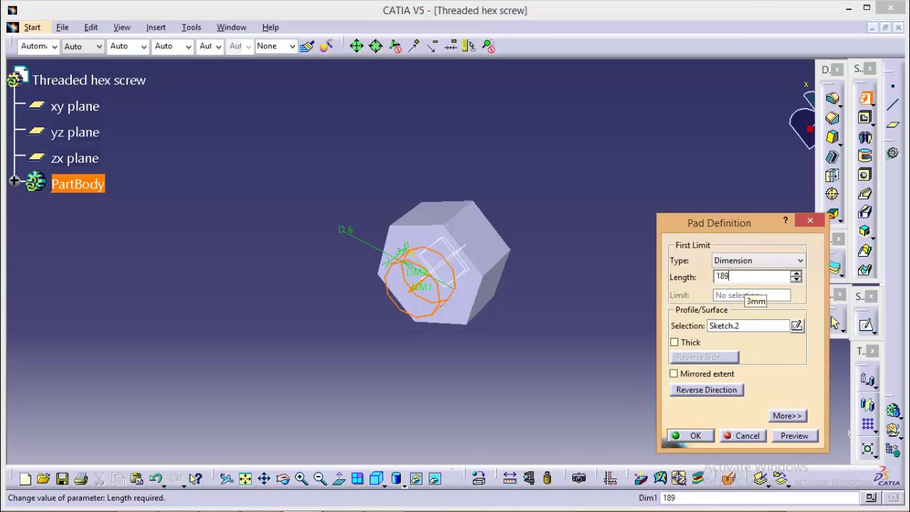
click(787, 378)
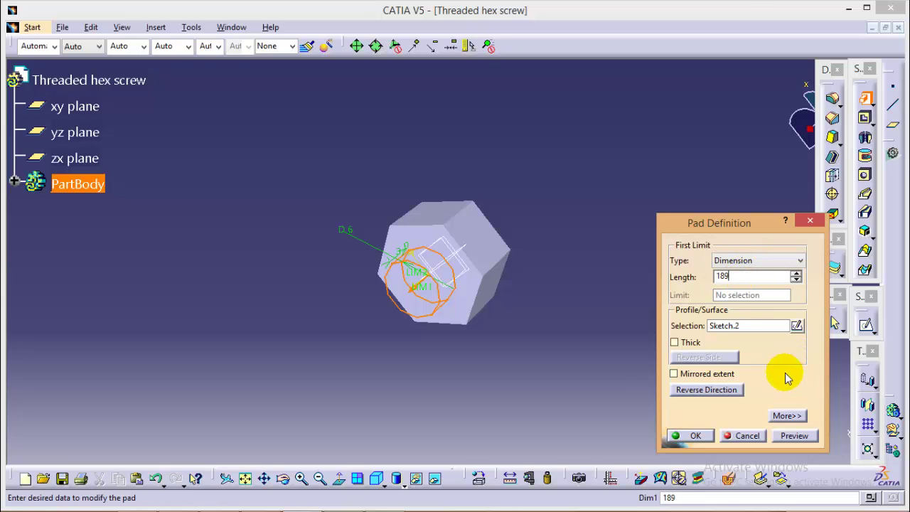
click(693, 435)
Sketch a circle at the origin on the hex head's end face
middle_drag(526, 215, 512, 258)
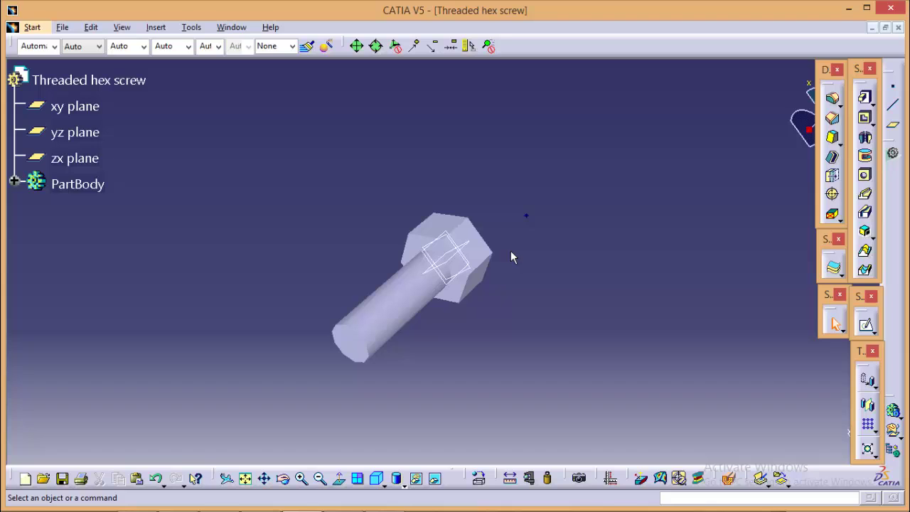
middle_drag(571, 190, 473, 309)
middle_drag(609, 217, 512, 244)
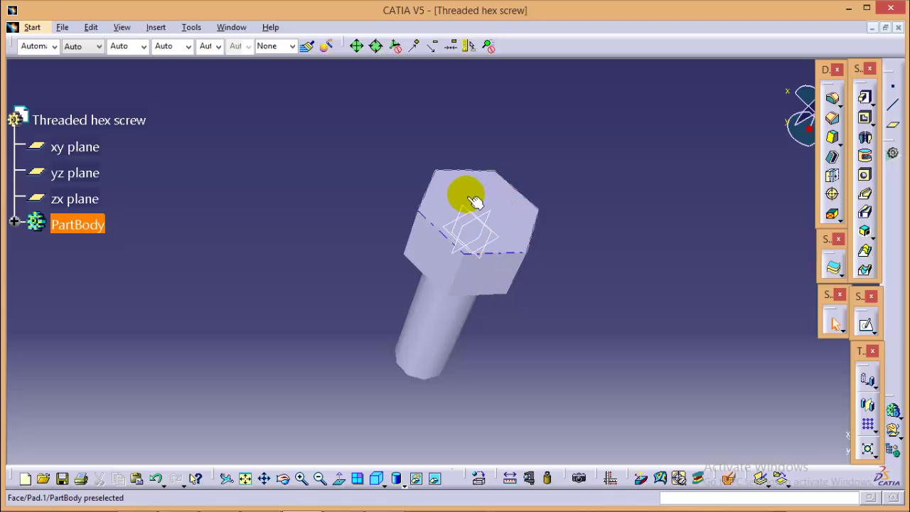
click(513, 226)
click(865, 325)
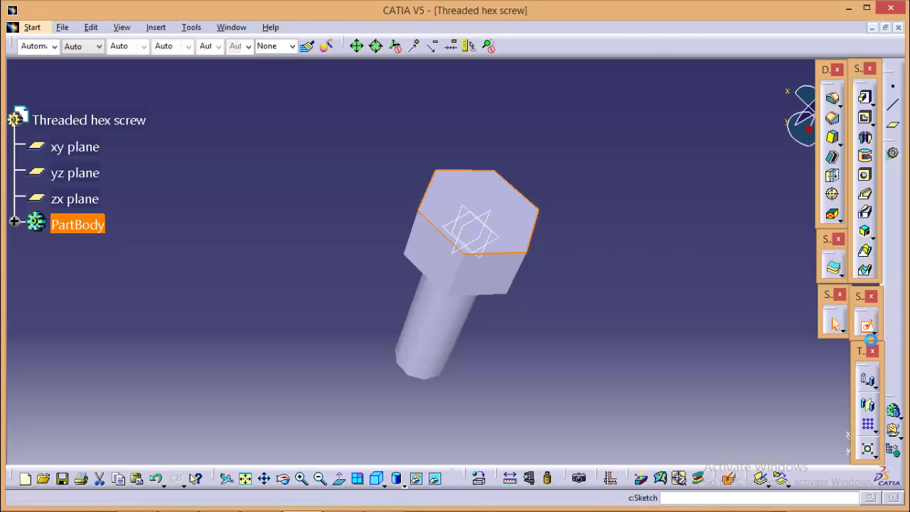
click(822, 321)
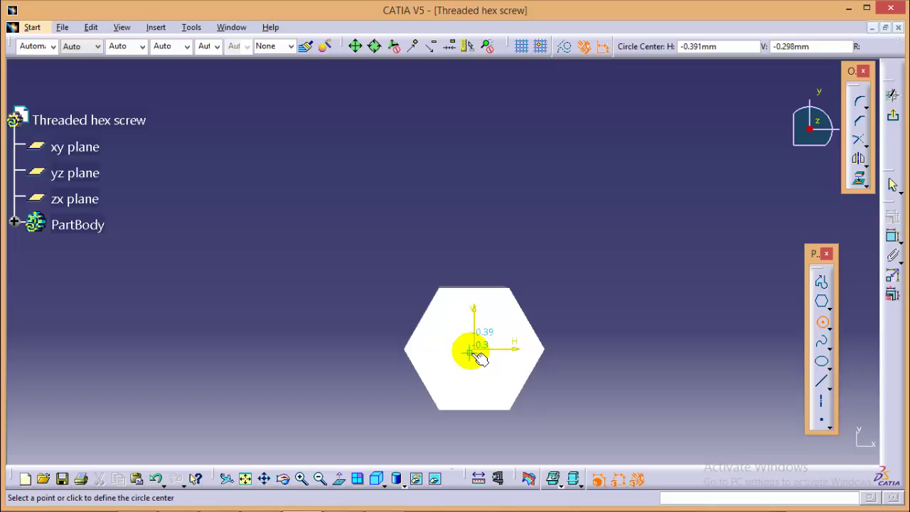
click(444, 369)
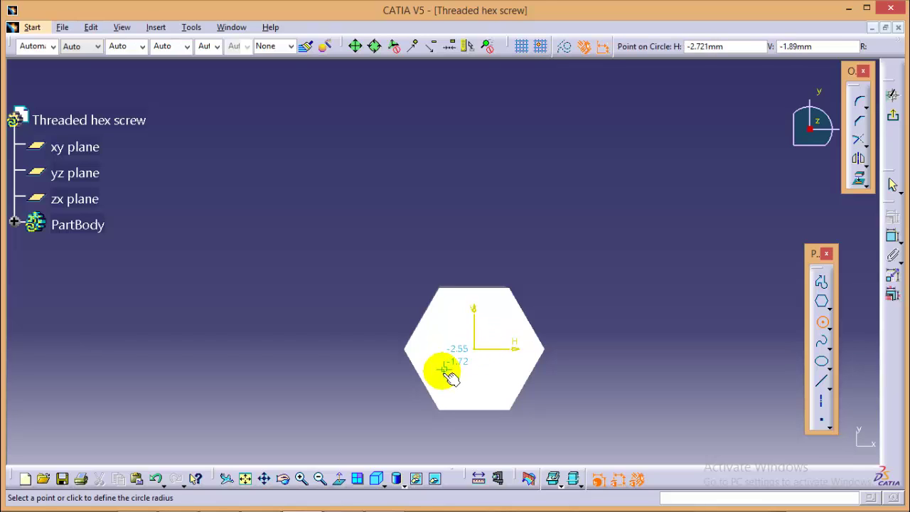
click(444, 376)
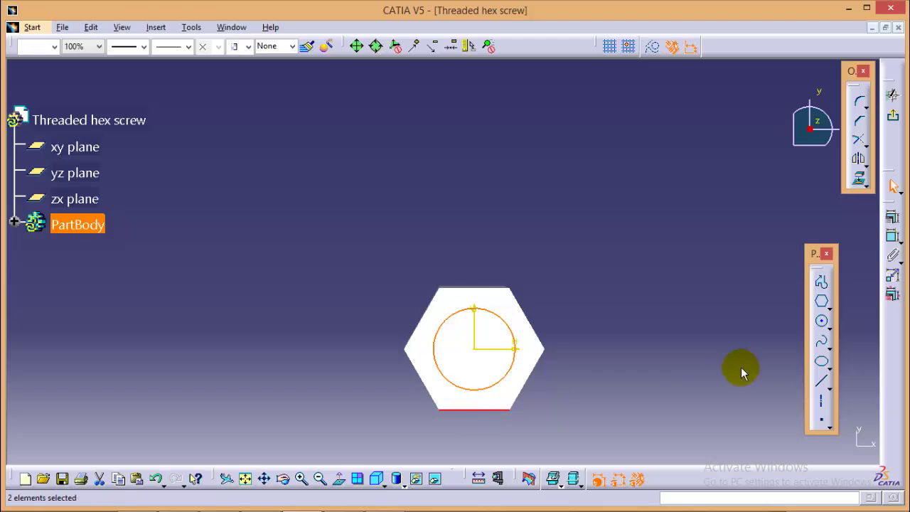
Make the circle tangent to the hexagon side and exit the sketch
click(893, 217)
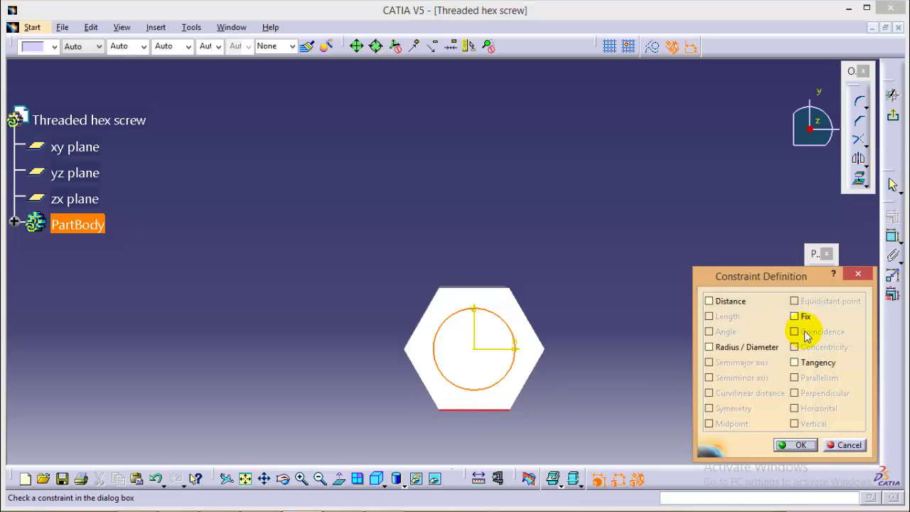
click(794, 362)
click(797, 446)
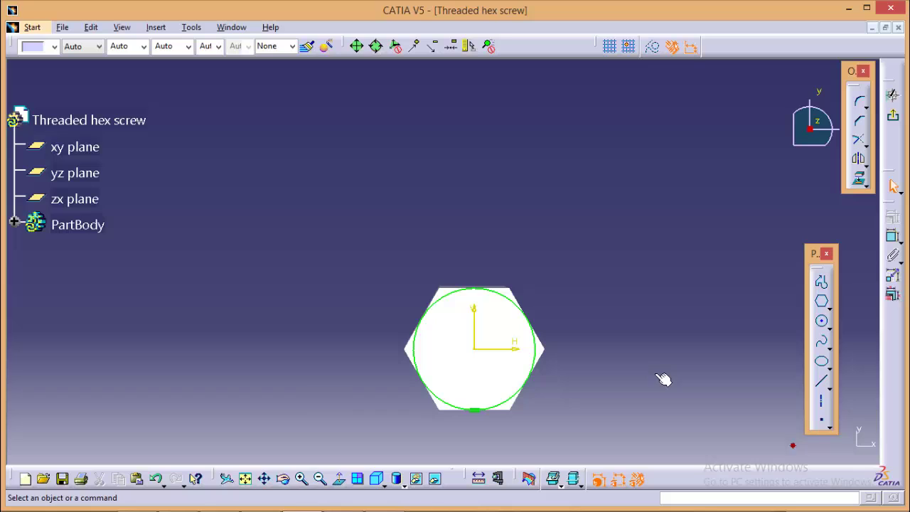
mouse_move(654, 368)
middle_down()
mouse_move(642, 197)
mouse_move(778, 309)
middle_up()
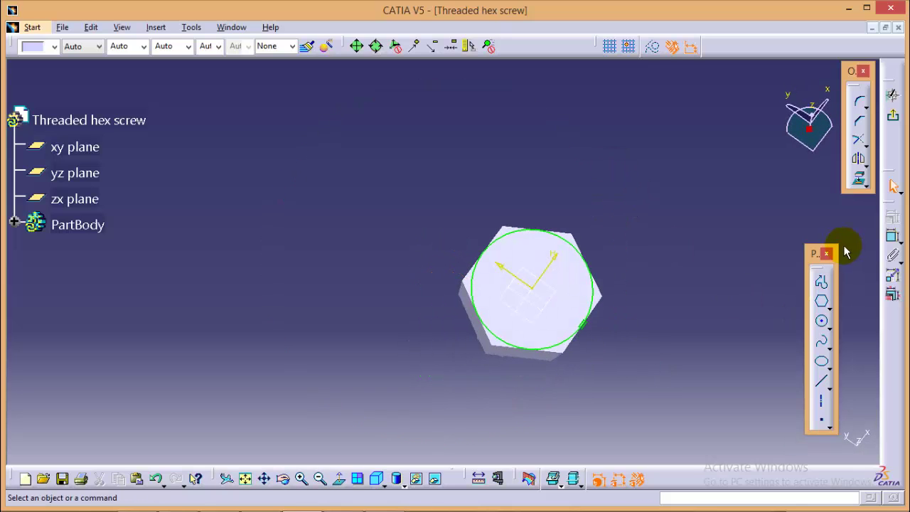
click(597, 316)
click(594, 307)
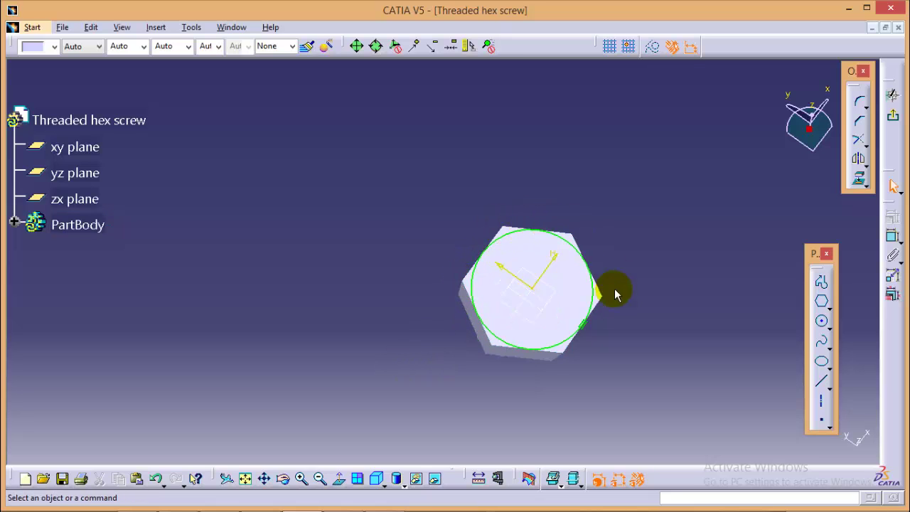
click(895, 120)
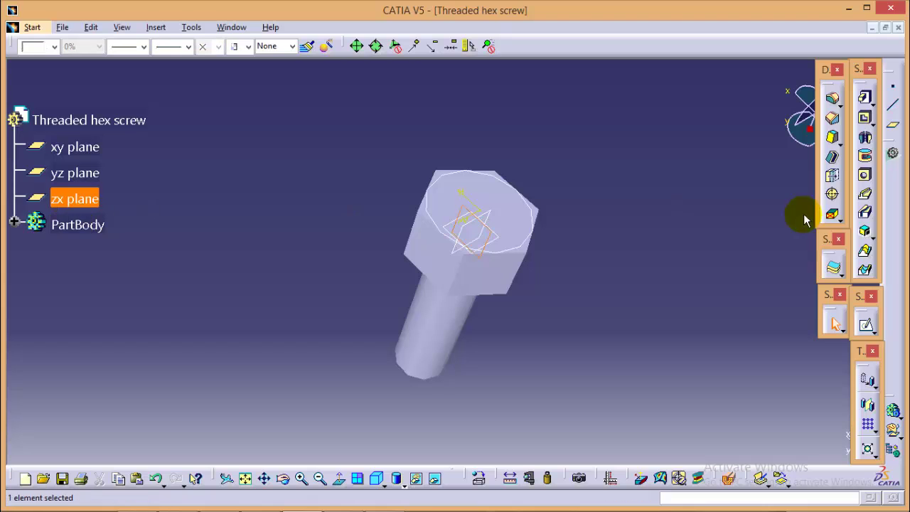
Start a zx-plane sketch and project the hex head's top edge into it
click(866, 325)
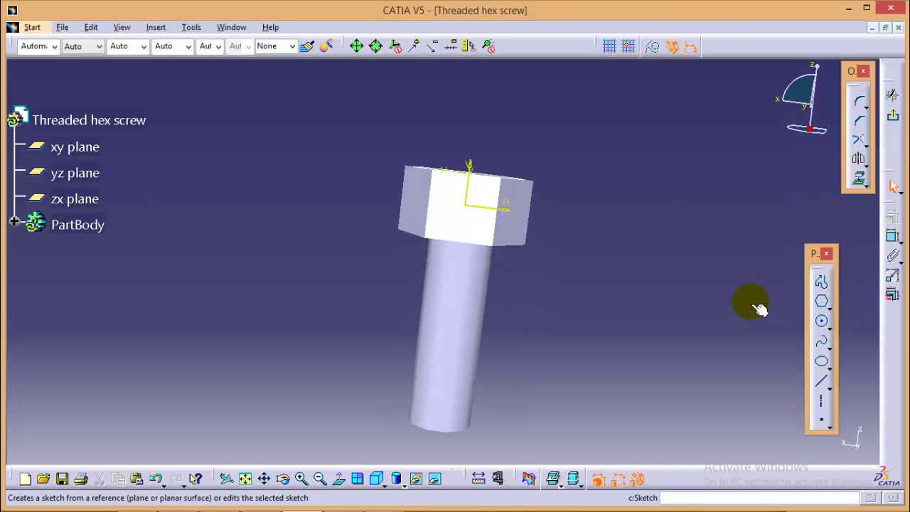
mouse_move(463, 183)
middle_down()
mouse_move(604, 265)
mouse_move(587, 283)
mouse_move(575, 356)
mouse_move(589, 305)
mouse_move(544, 153)
middle_up()
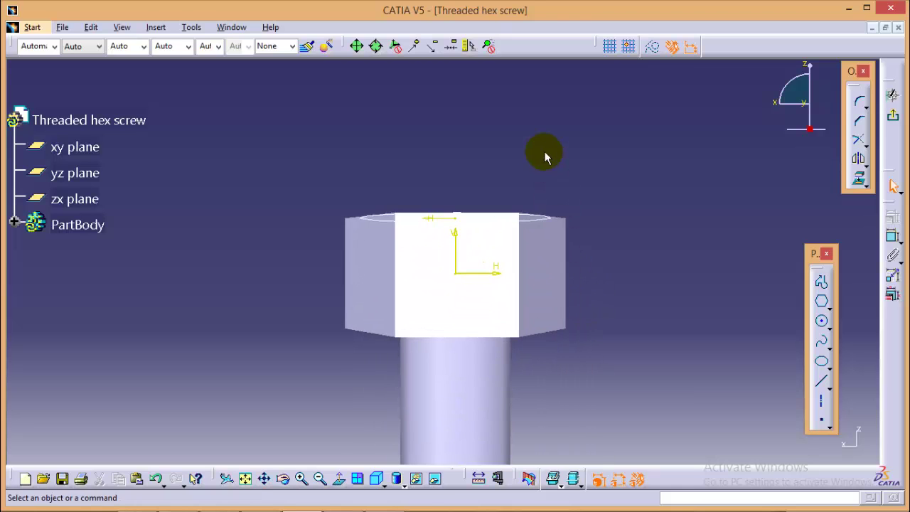
click(422, 219)
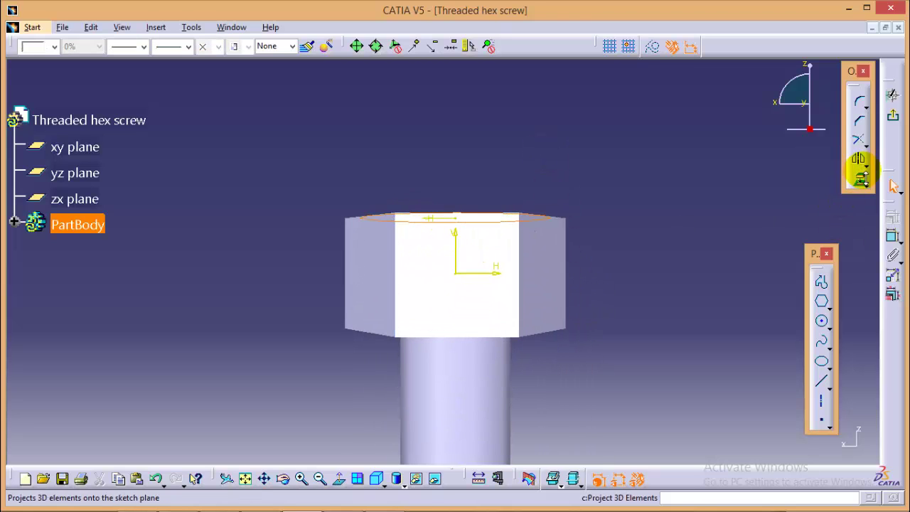
click(861, 182)
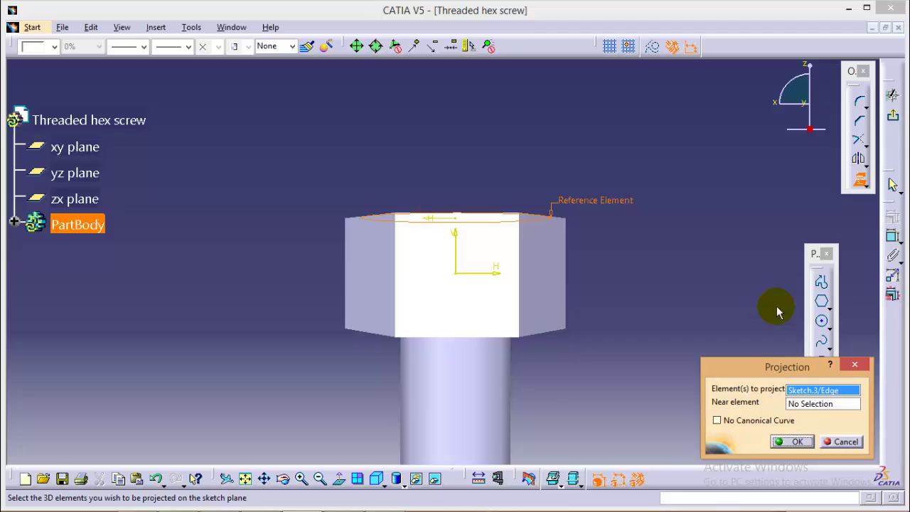
click(799, 443)
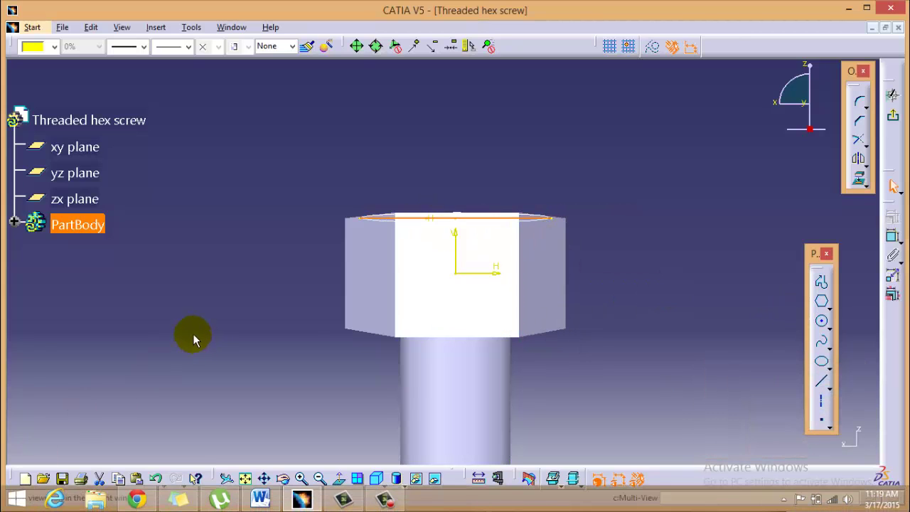
Draw a line from the head's top corner at 30° to the projected edge
click(827, 284)
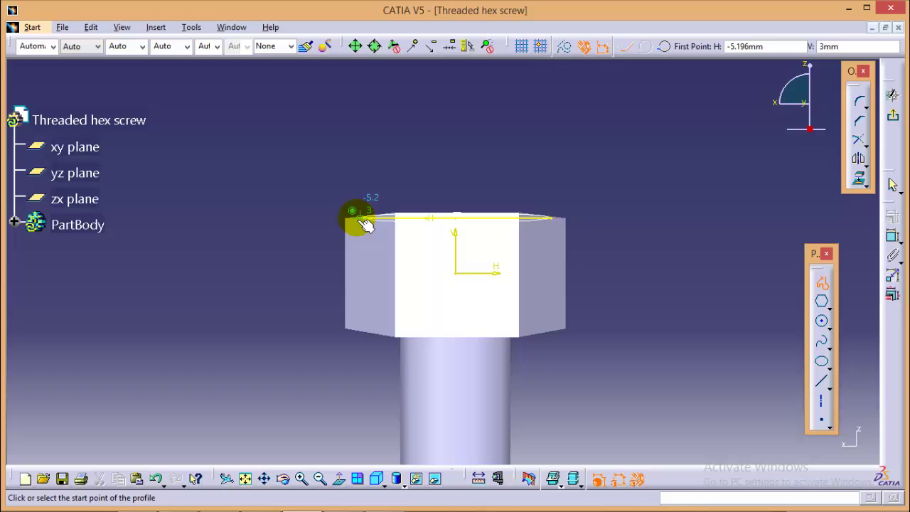
click(368, 225)
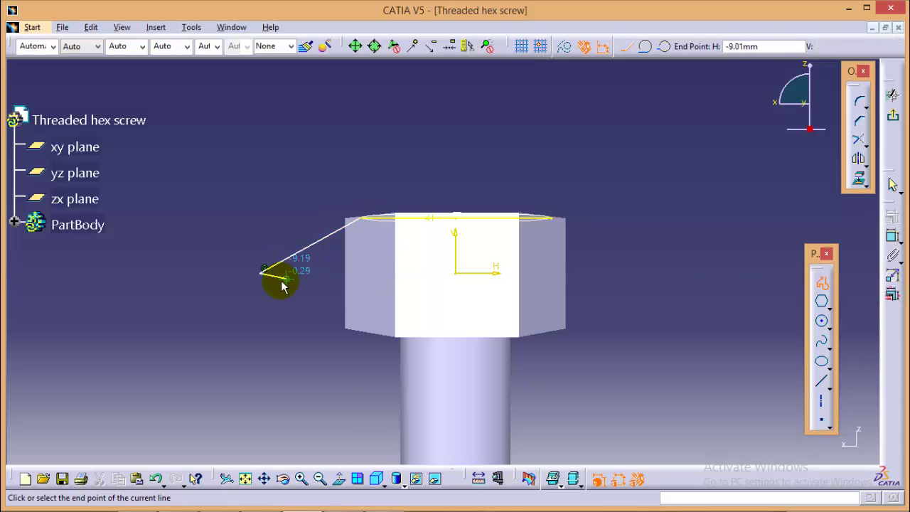
key(Escape)
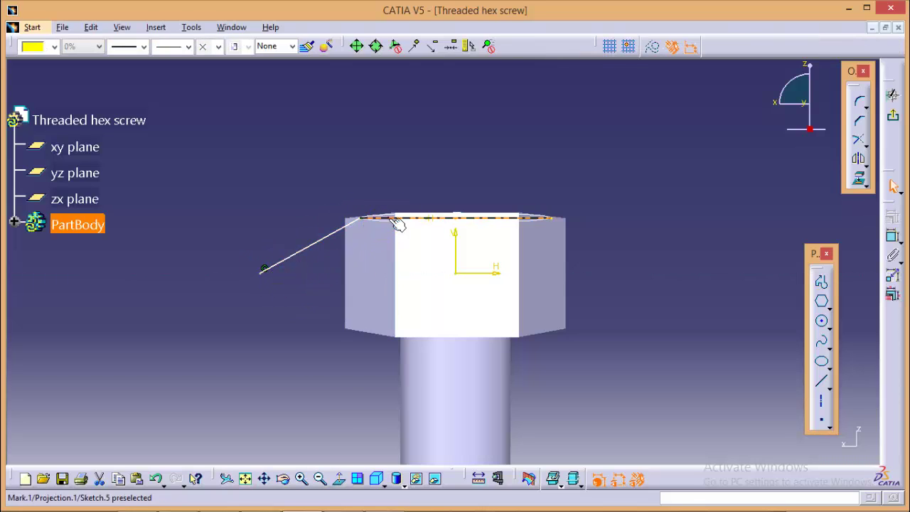
click(331, 237)
click(893, 236)
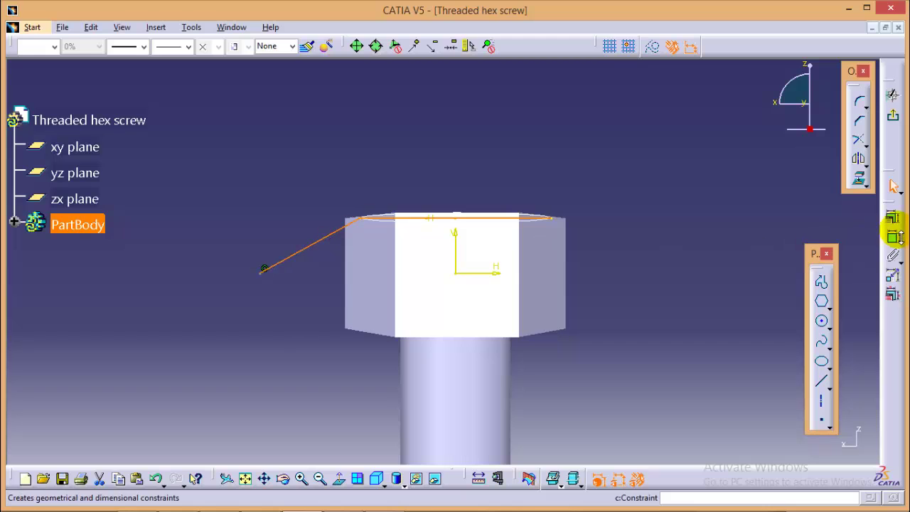
click(295, 244)
click(277, 245)
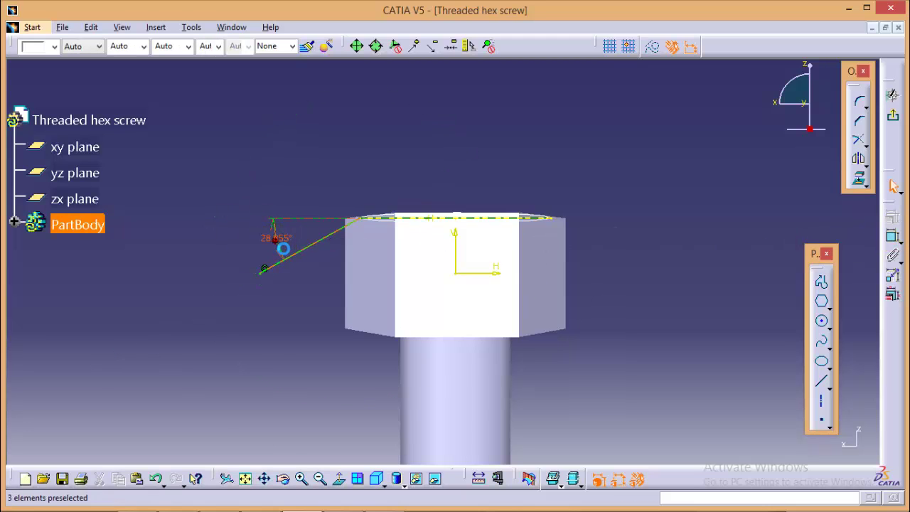
double_click(274, 240)
text(30)
key(Return)
click(213, 258)
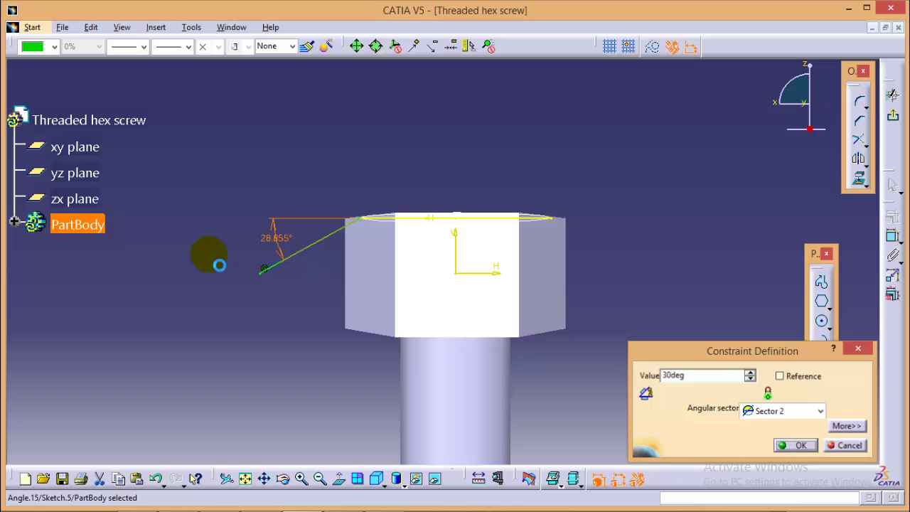
click(305, 325)
Convert the projected top edge to construction geometry and exit the sketch
click(443, 258)
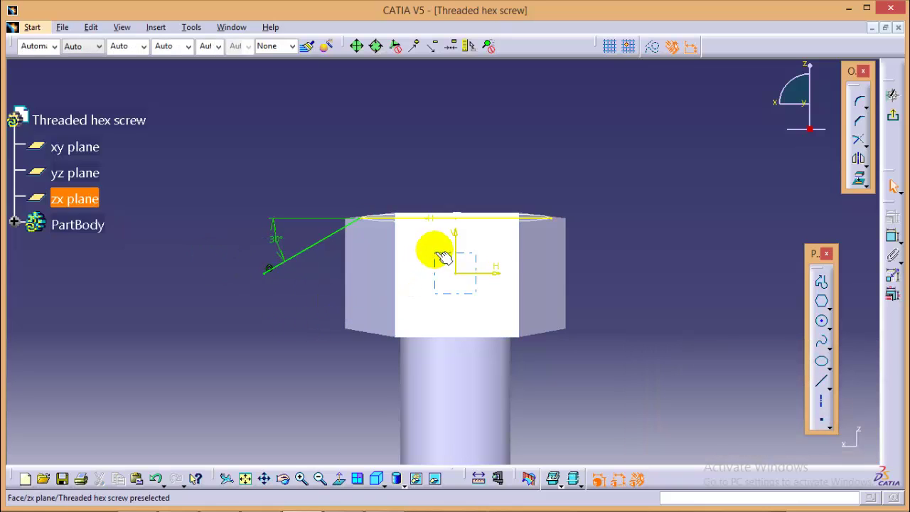
click(481, 224)
click(660, 51)
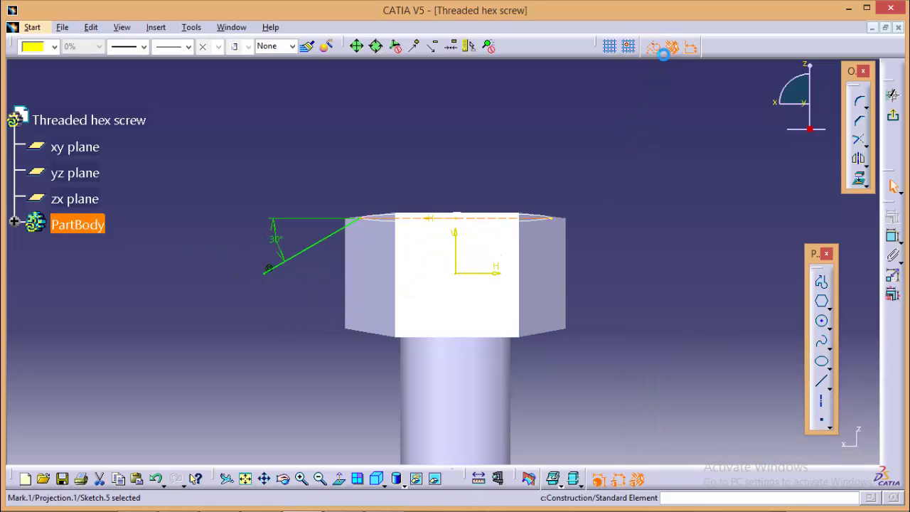
click(659, 252)
click(892, 97)
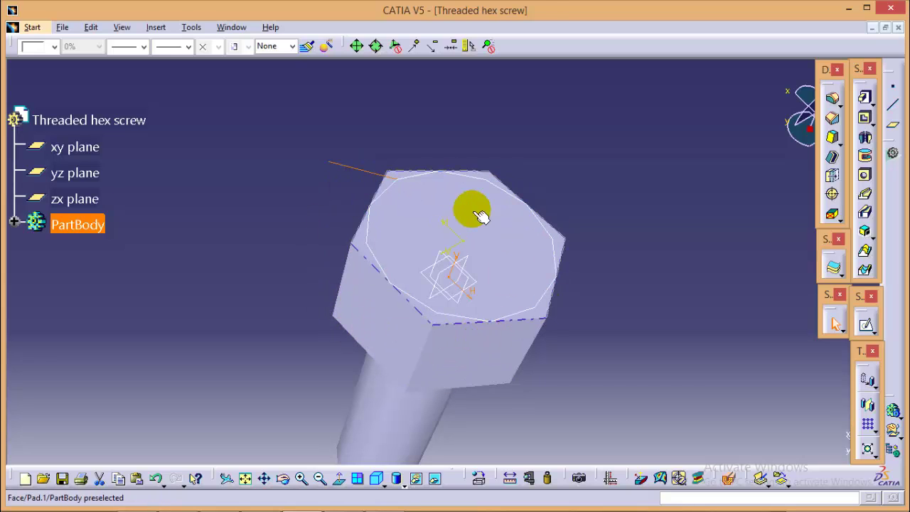
Revolve Sketch.5 about the Z Axis with Angle 2 at 180° for a full-turn surface
click(448, 268)
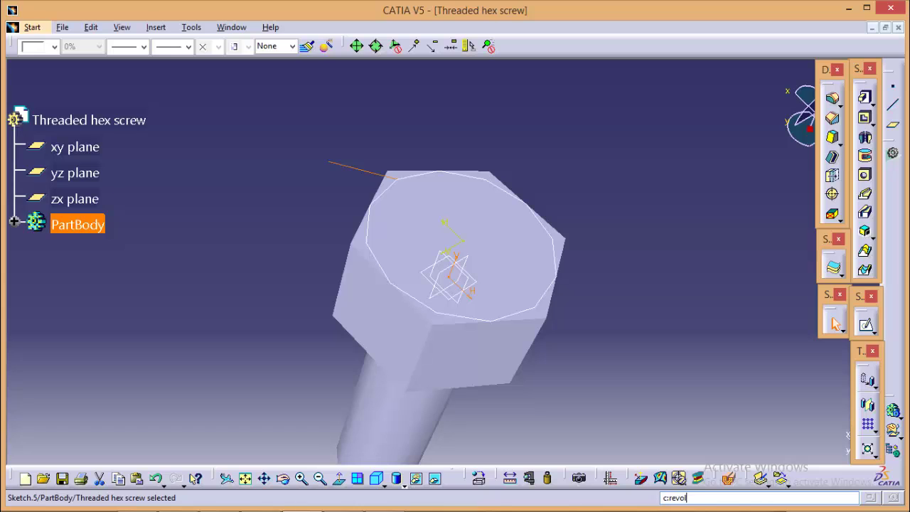
key(Return)
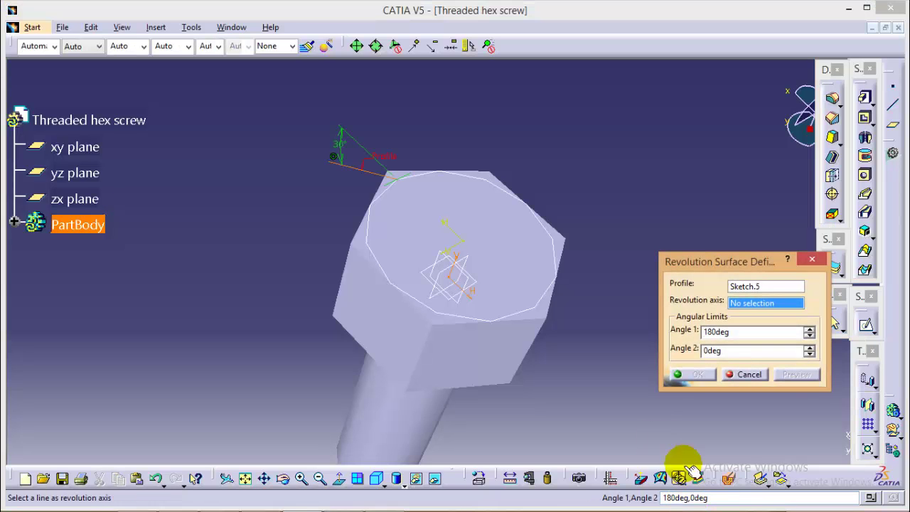
drag(720, 263, 709, 227)
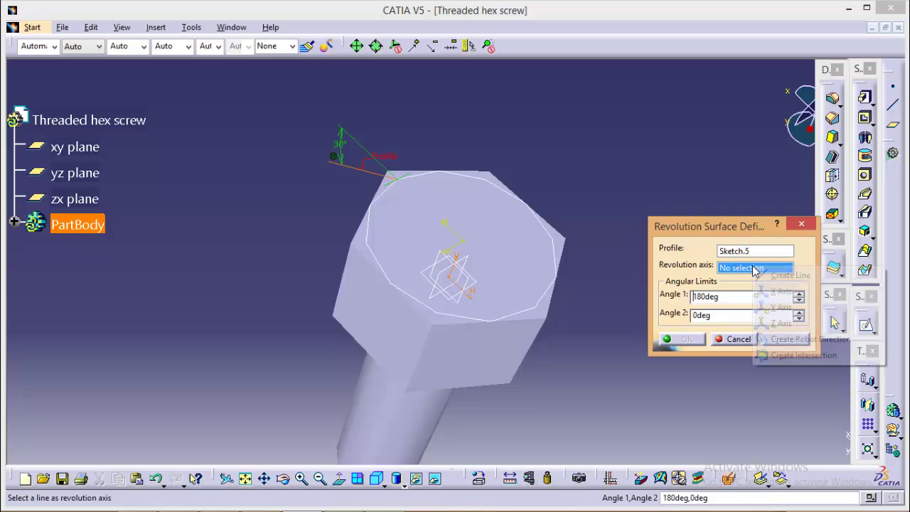
right_click(758, 268)
click(782, 306)
click(728, 318)
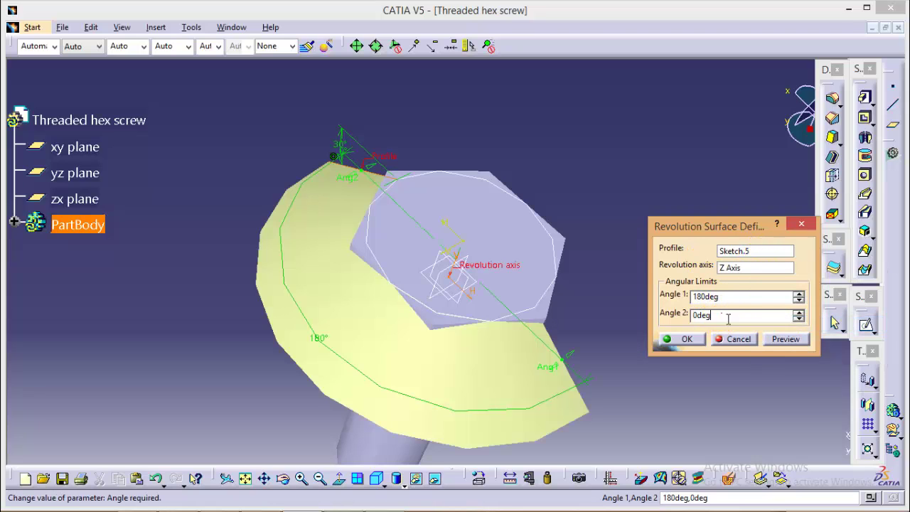
click(687, 340)
middle_drag(216, 288, 213, 198)
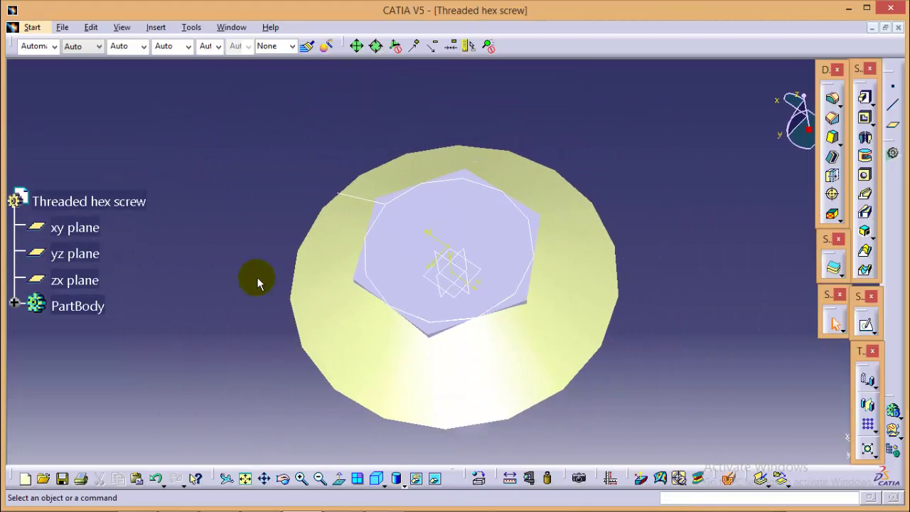
middle_drag(259, 278, 280, 111)
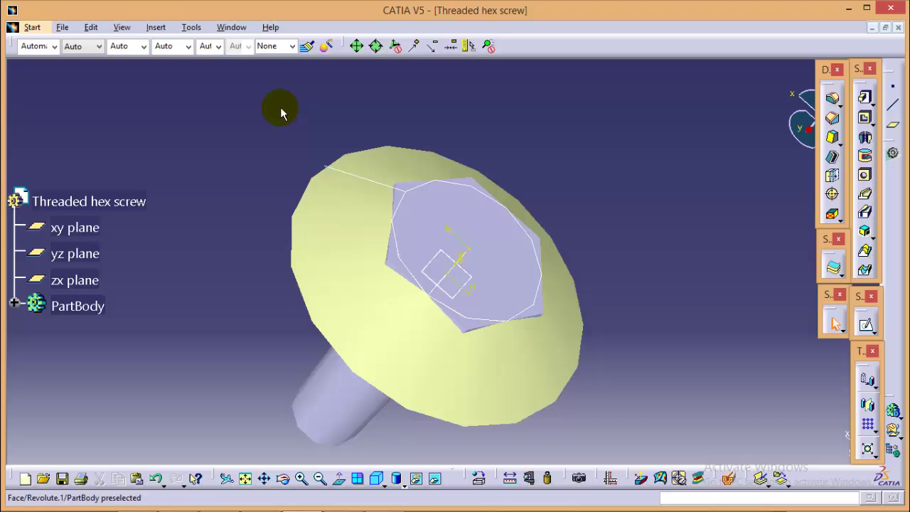
Split the hex head with the revolved surface to chamfer its top corners
click(158, 28)
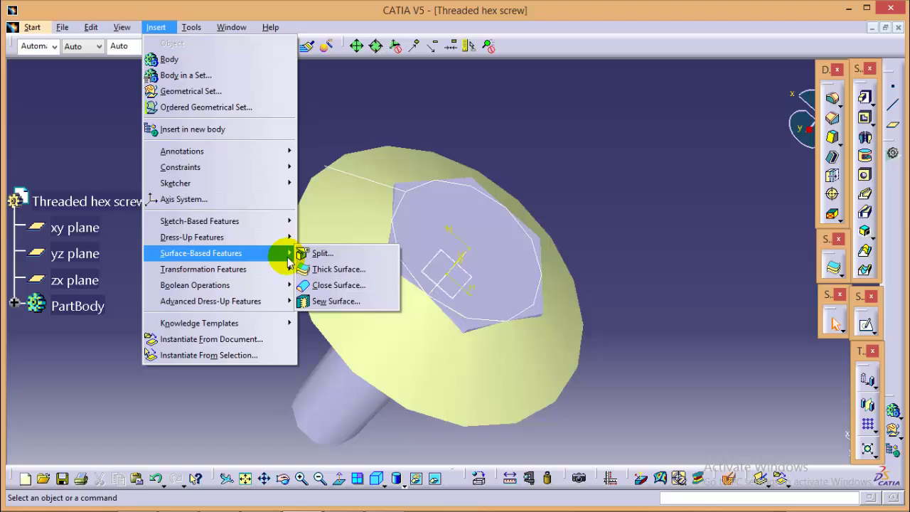
click(323, 253)
click(342, 264)
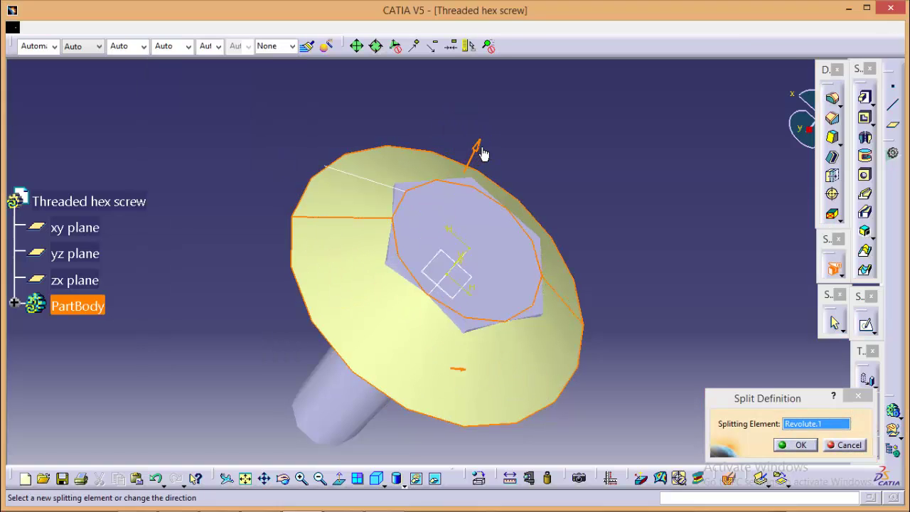
click(478, 147)
click(796, 444)
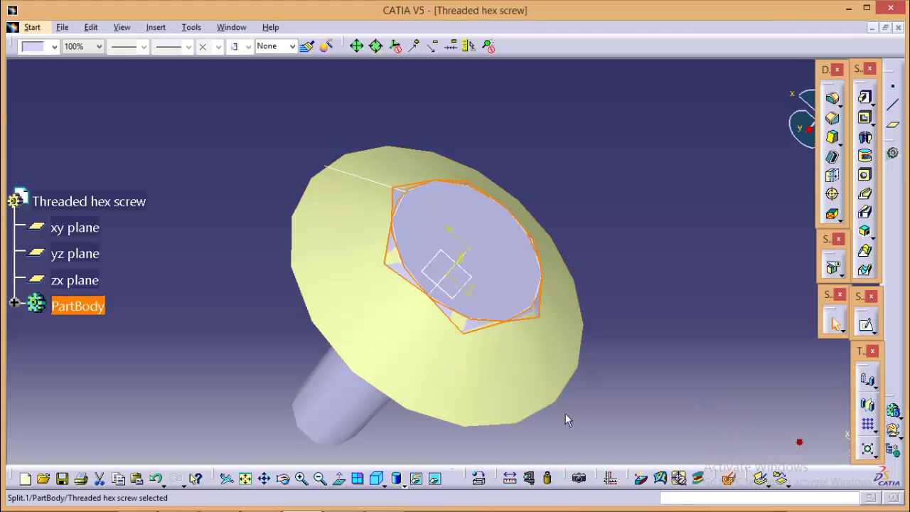
middle_drag(614, 424, 593, 301)
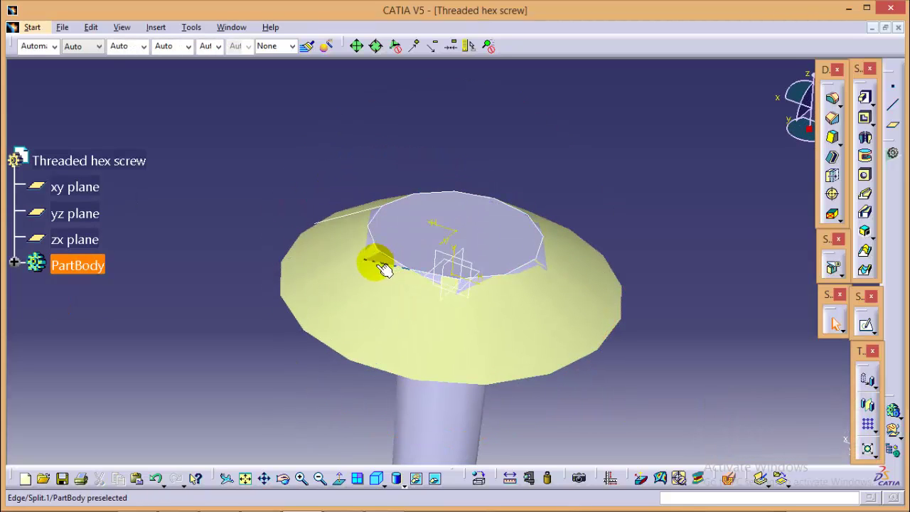
Hide all surfaces via Tools > Hide to remove the yellow cone
click(203, 29)
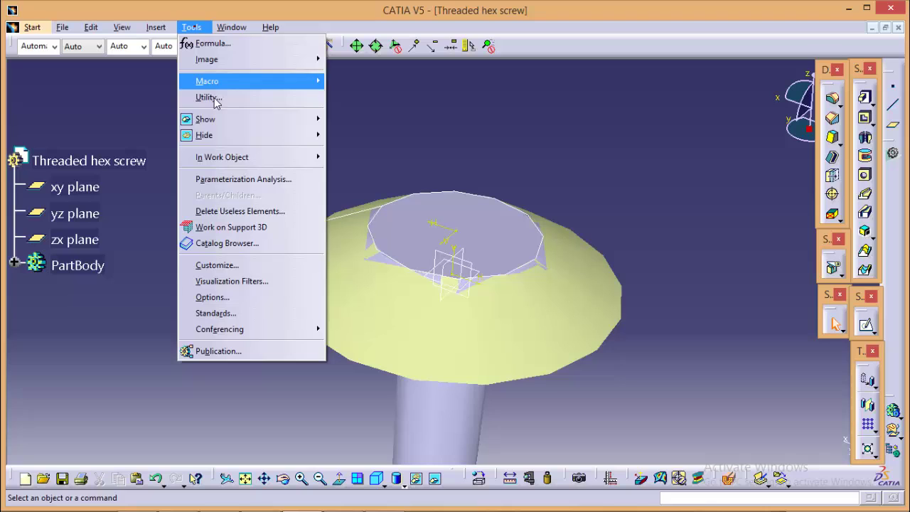
mouse_move(284, 136)
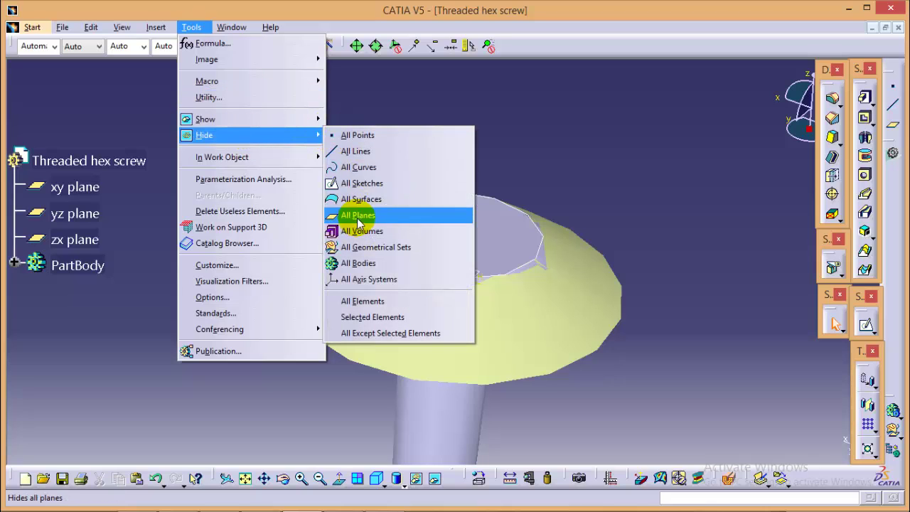
click(375, 203)
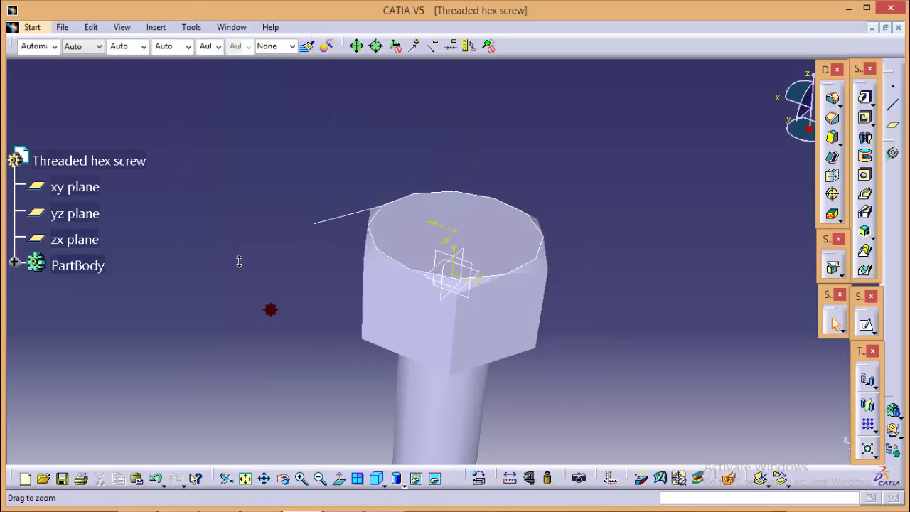
Place a point beside the shaft in a new zx-plane sketch
middle_drag(239, 262, 508, 273)
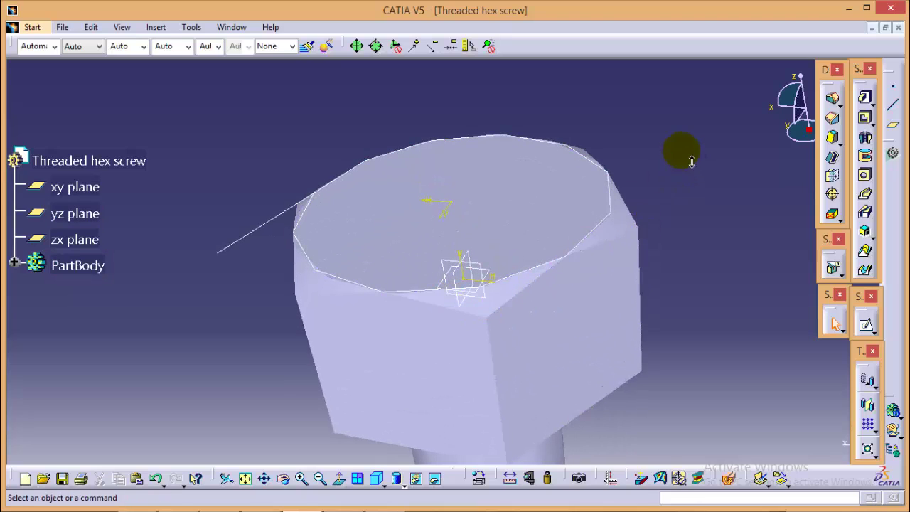
middle_drag(680, 152, 534, 294)
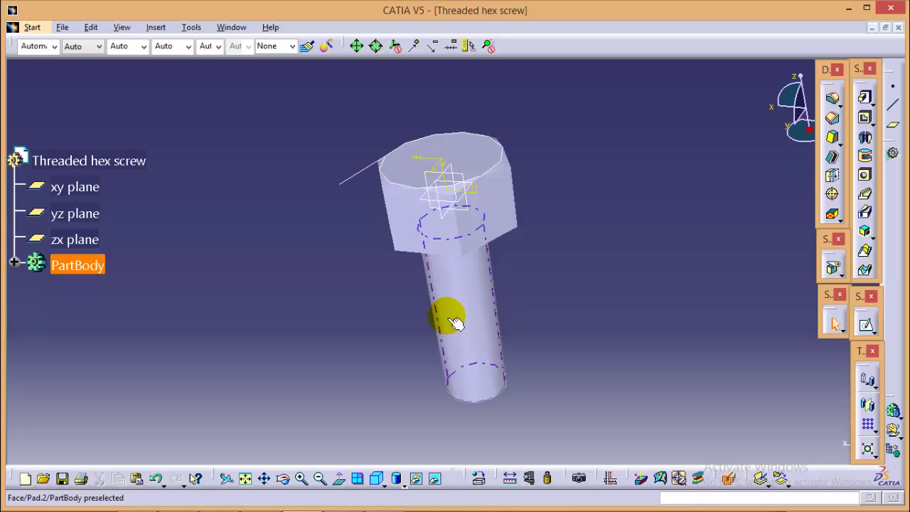
mouse_move(345, 385)
middle_down()
mouse_move(346, 359)
mouse_move(341, 373)
middle_up()
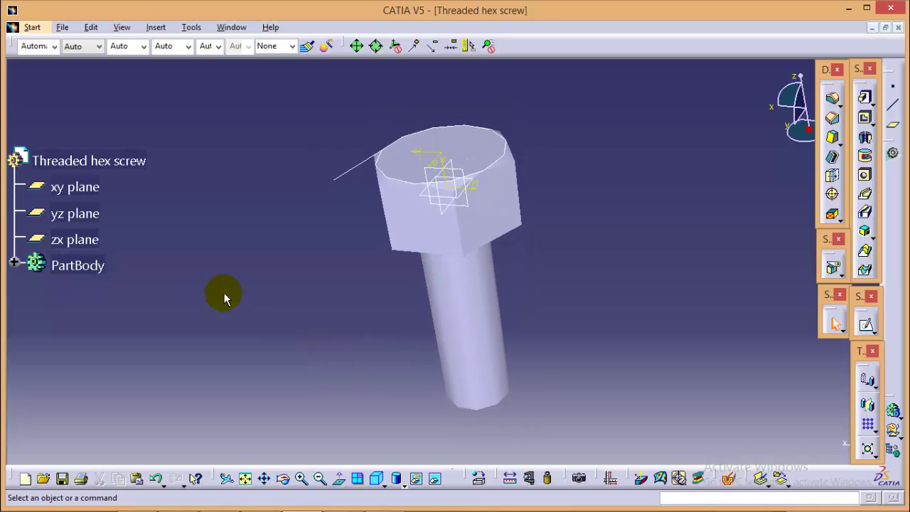
click(77, 242)
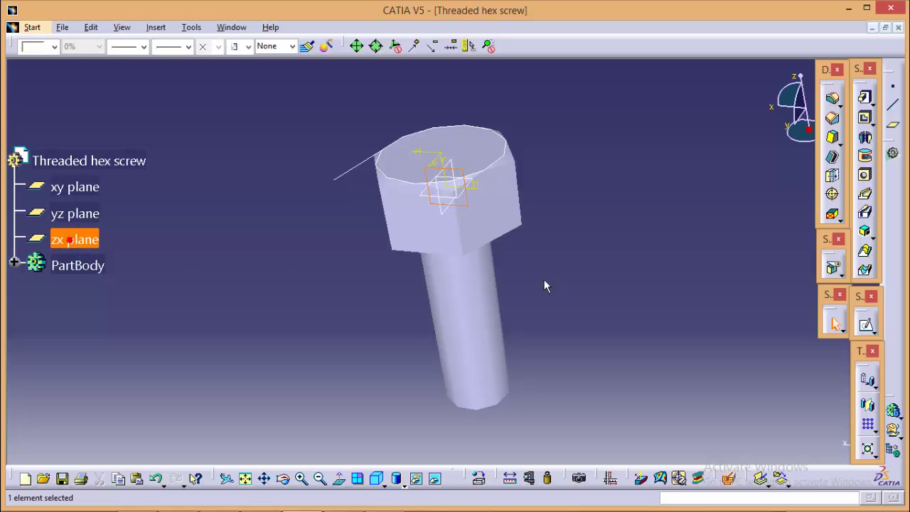
click(867, 326)
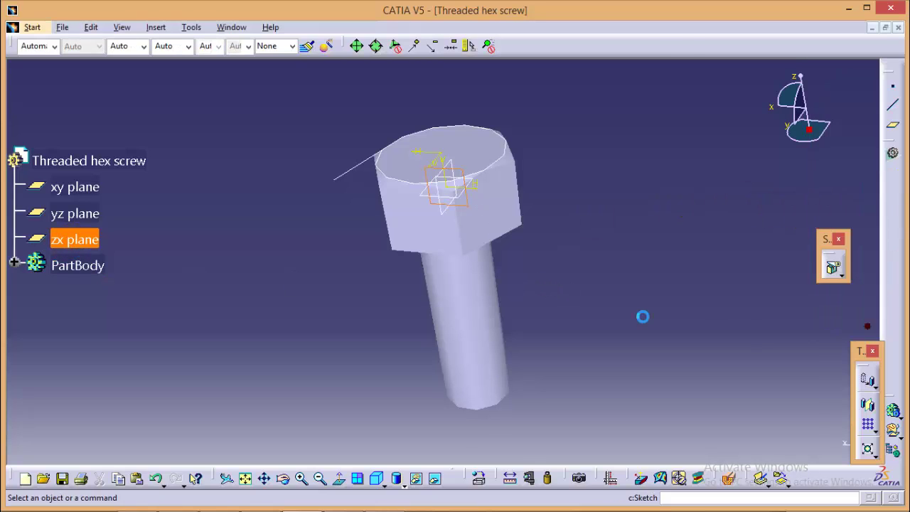
click(822, 421)
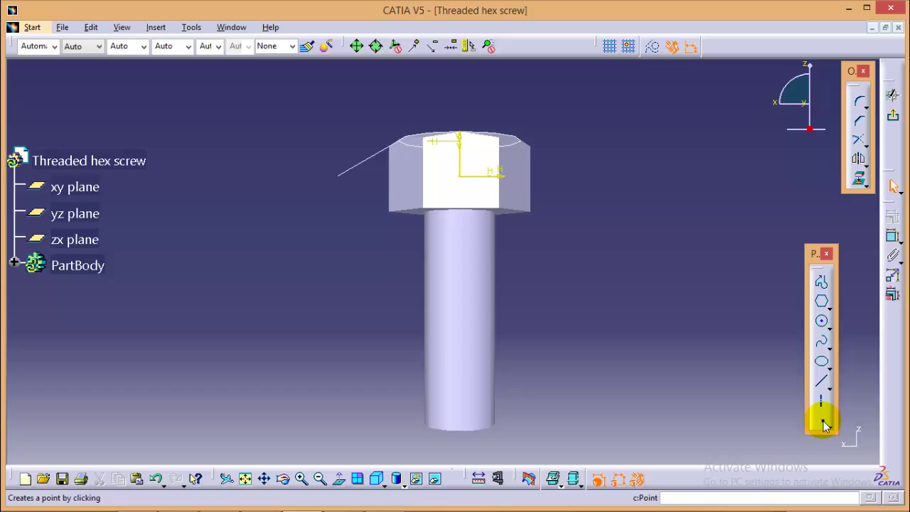
click(512, 237)
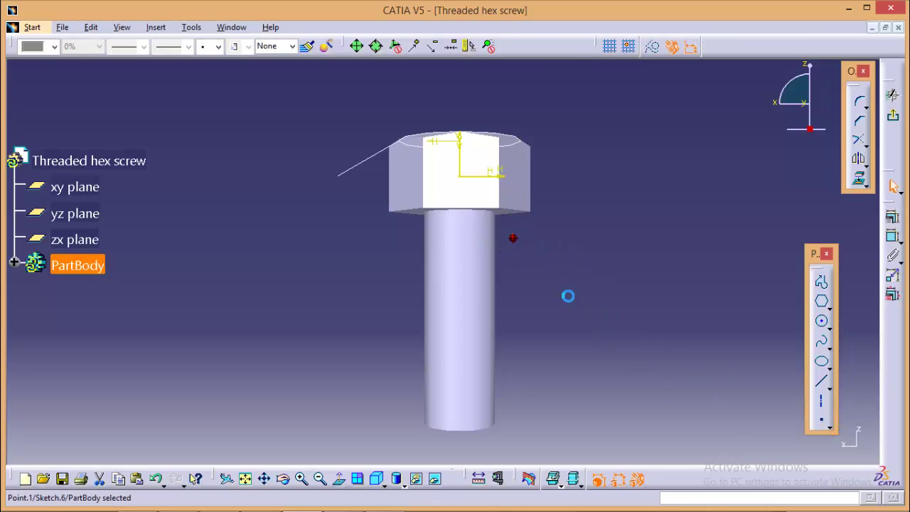
Constrain the point 3 mm from the vertical axis
click(893, 239)
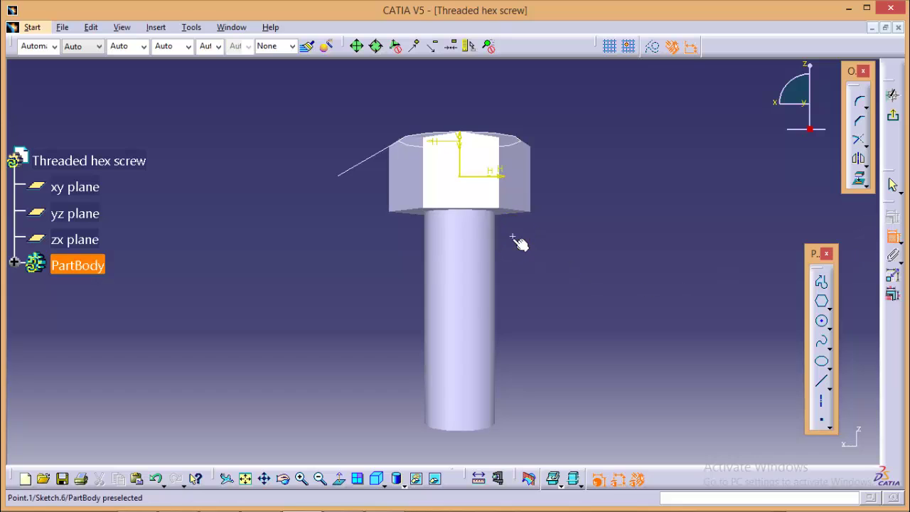
click(513, 237)
click(468, 171)
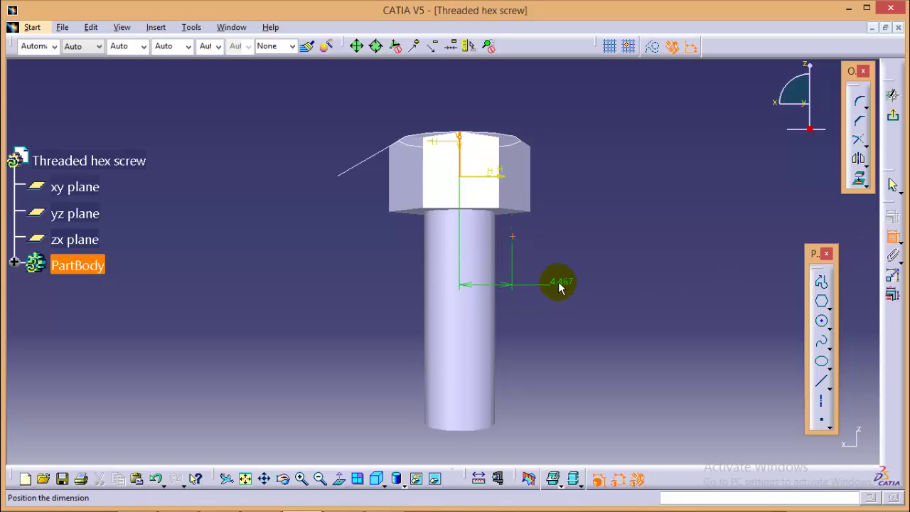
click(559, 286)
double_click(549, 282)
text(3mm)
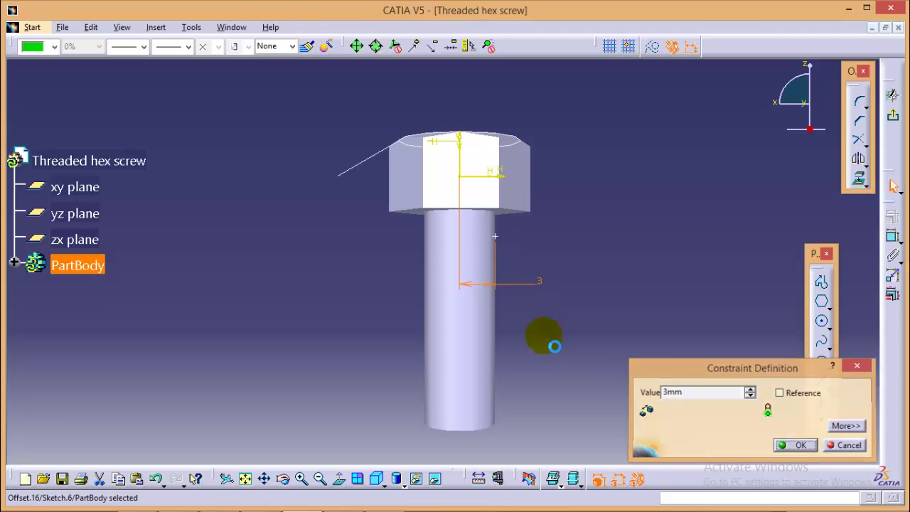
key(Return)
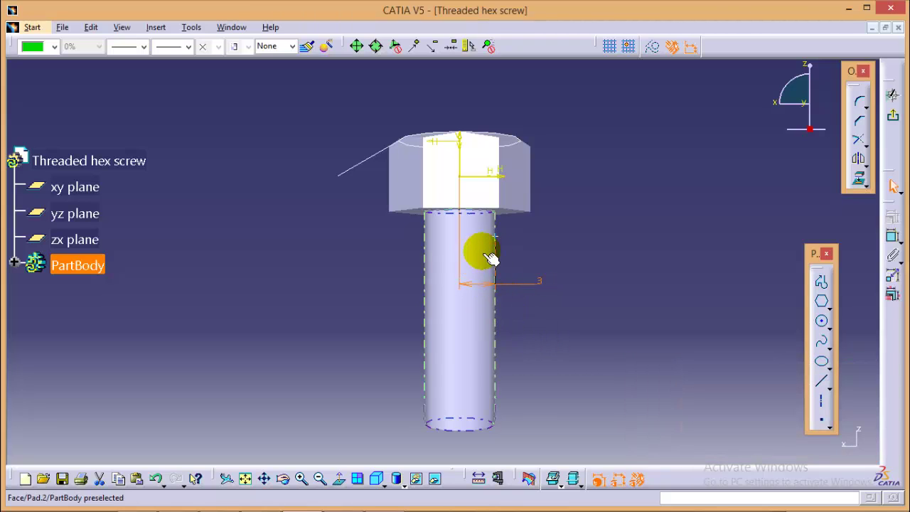
Constrain the point 1 mm below the underside of the head
mouse_move(556, 345)
middle_down()
mouse_move(581, 258)
mouse_move(443, 283)
middle_up()
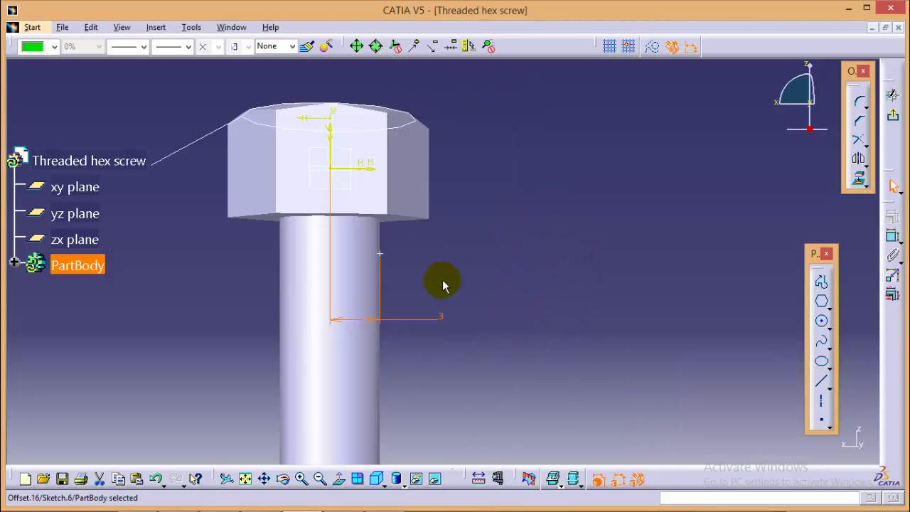
click(894, 240)
click(380, 254)
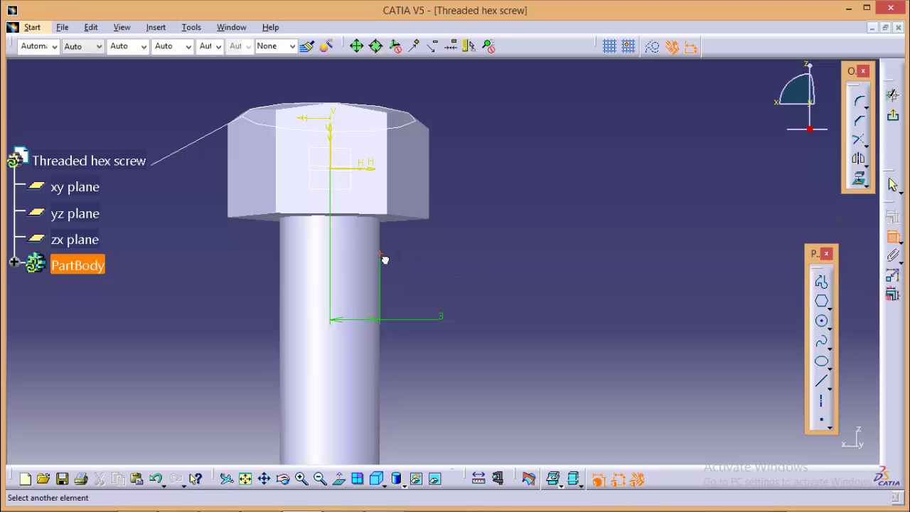
click(369, 214)
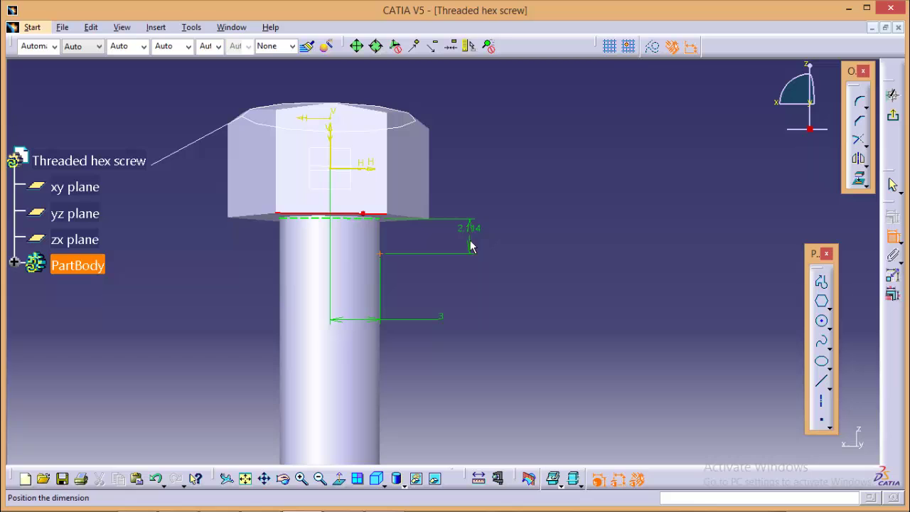
click(463, 242)
double_click(462, 235)
text(1)
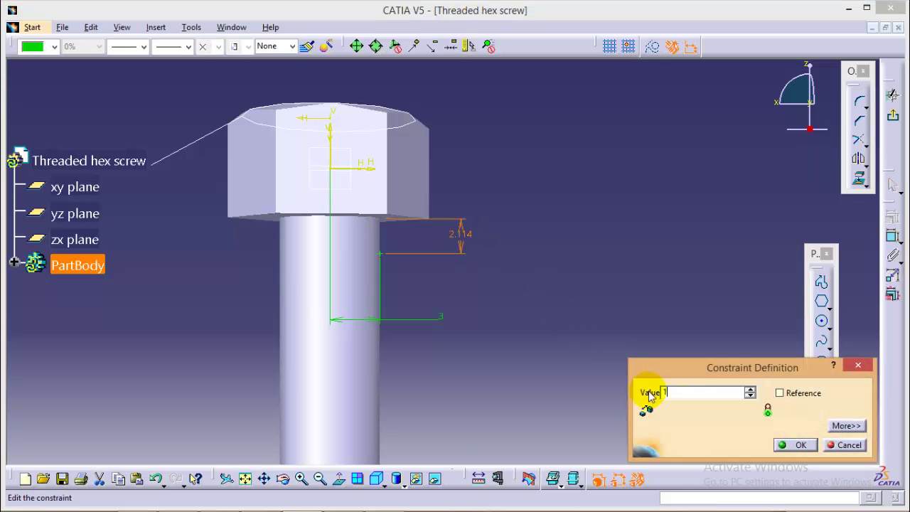
click(795, 445)
click(603, 285)
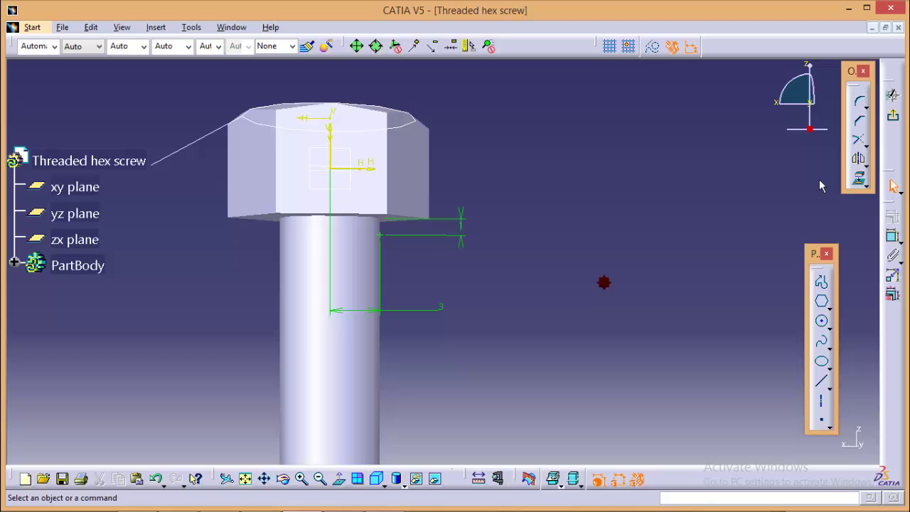
Exit Sketch.6 and bring the whole screw back into view
click(894, 117)
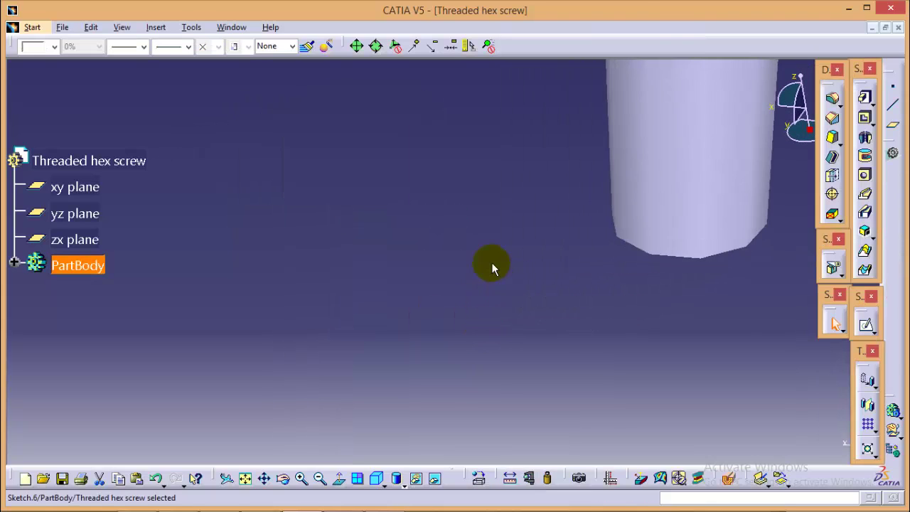
mouse_move(492, 266)
middle_down()
mouse_move(343, 372)
mouse_move(300, 386)
middle_up()
middle_drag(420, 205, 361, 294)
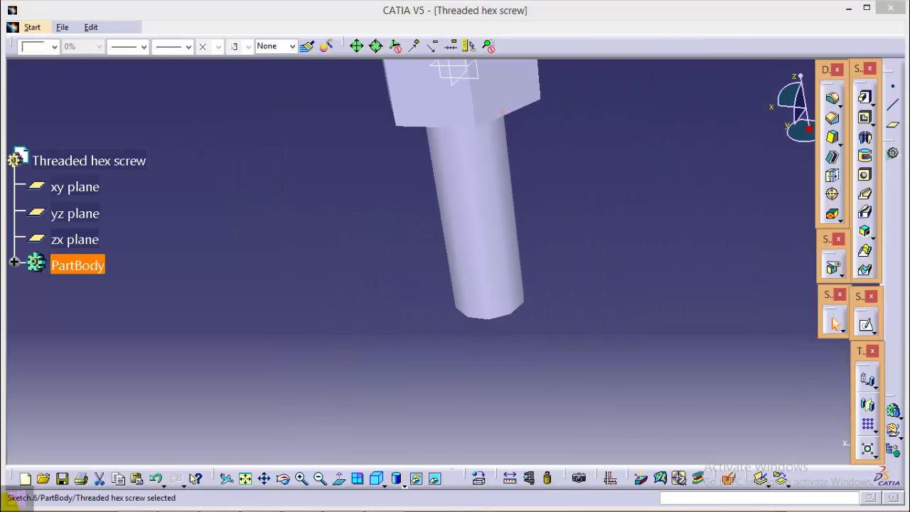
middle_drag(559, 252, 578, 307)
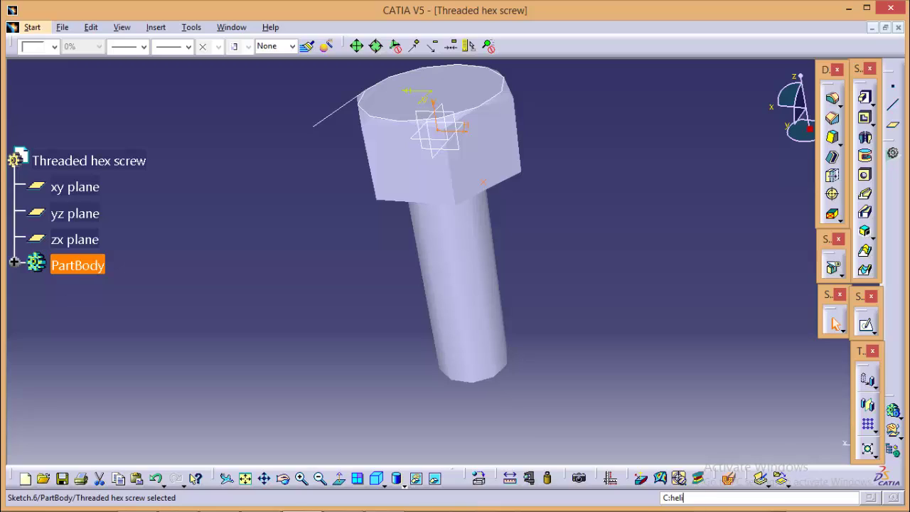
Create a reversed helix about the Z axis with 0.8 mm pitch and 20 mm height
key(Return)
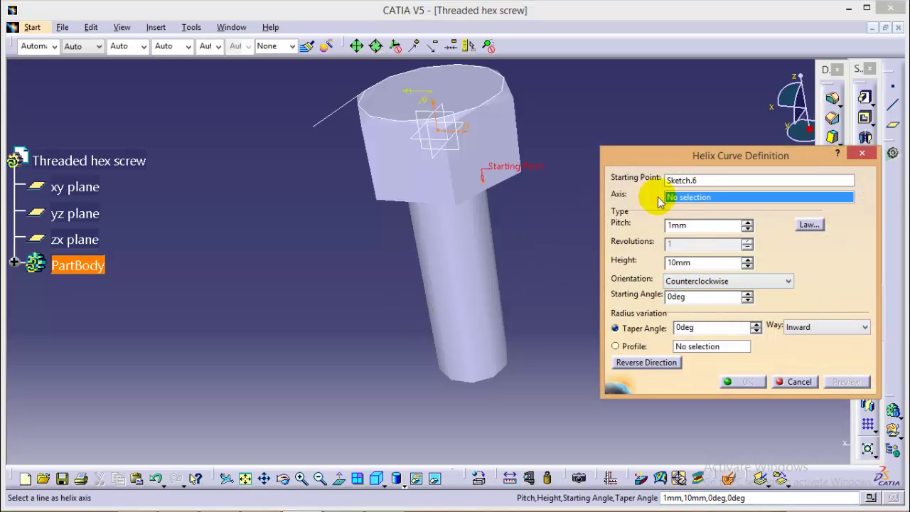
right_click(698, 198)
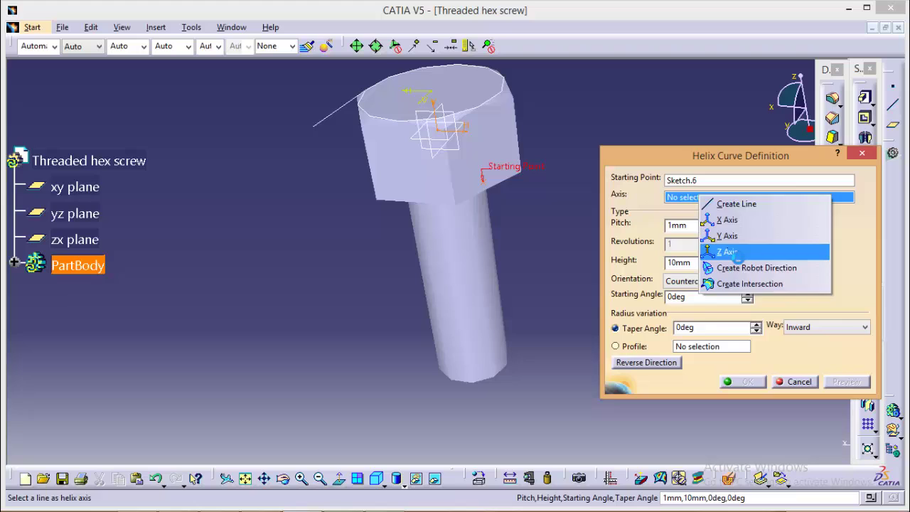
click(727, 251)
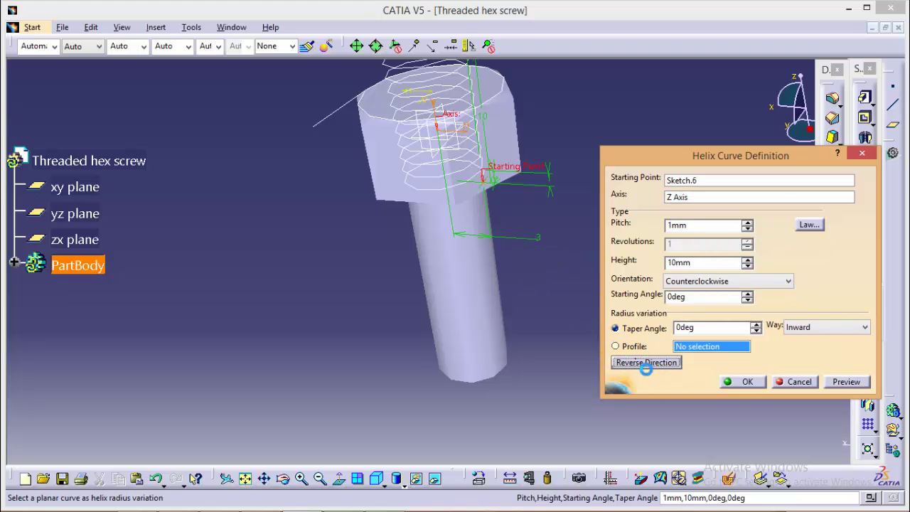
click(646, 363)
double_click(699, 230)
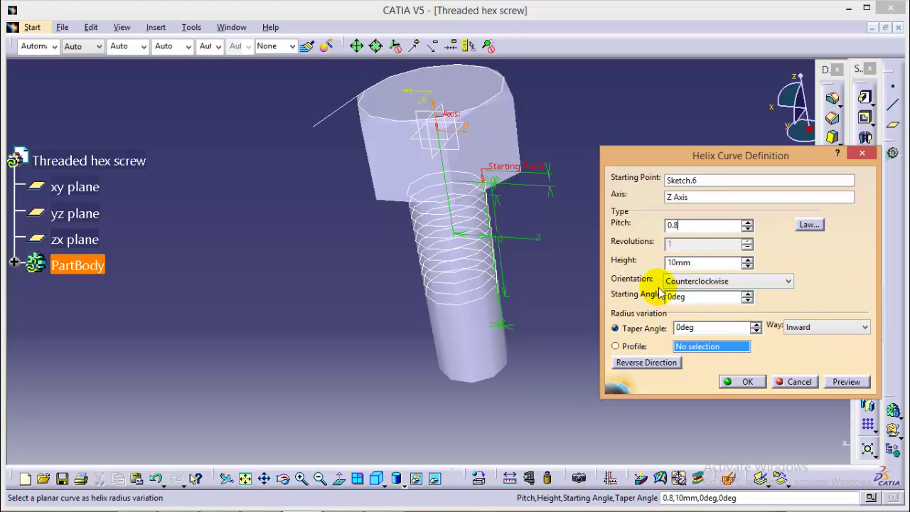
text(0.8)
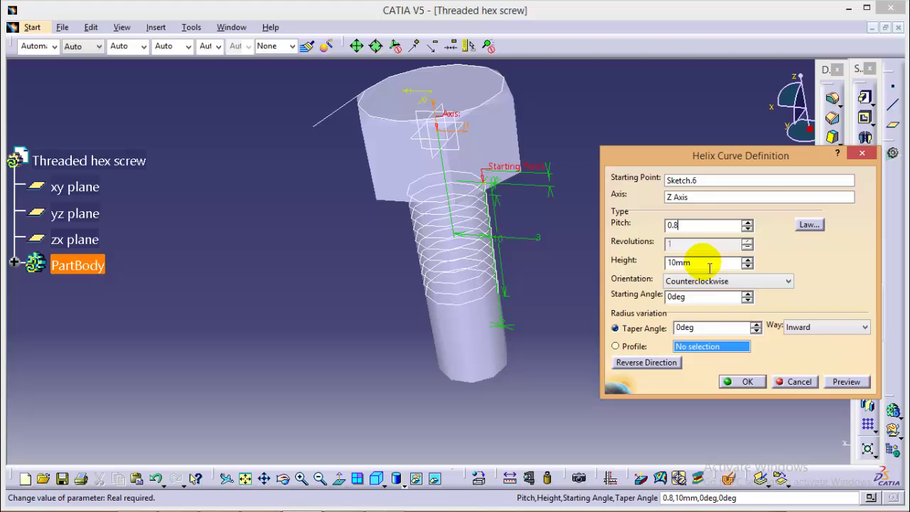
double_click(693, 263)
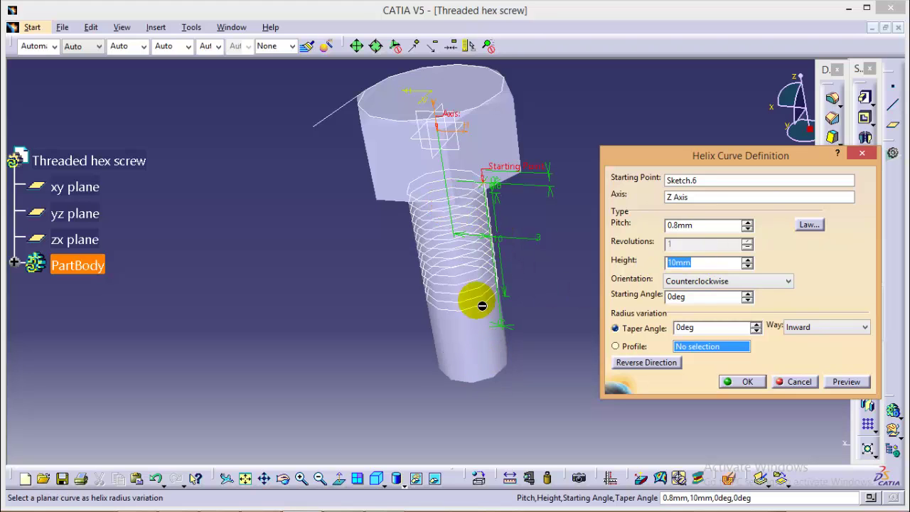
text(20)
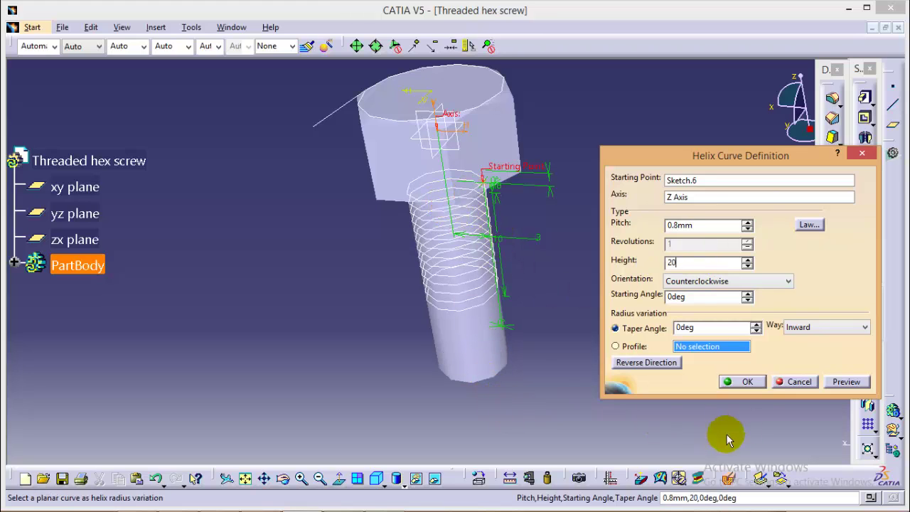
click(743, 381)
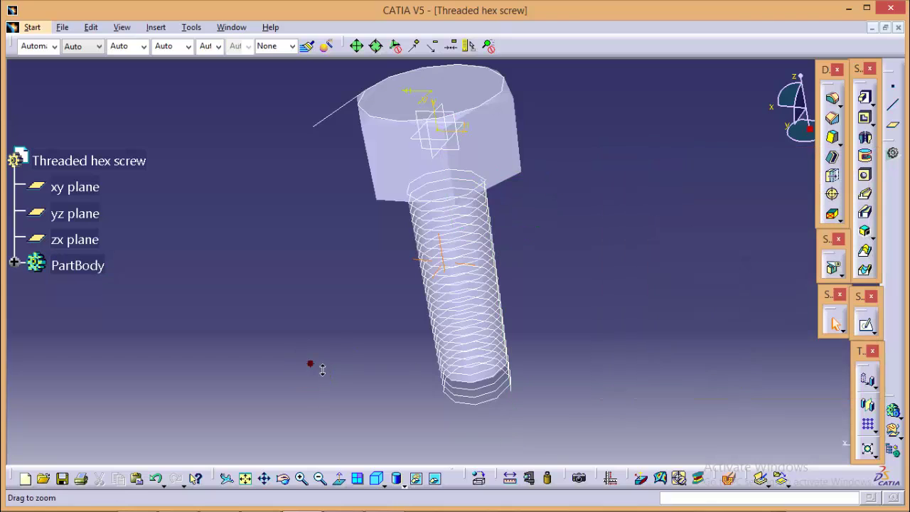
Create a Normal to curve plane on Helix.1 through the Sketch.6 point
middle_drag(322, 369, 364, 278)
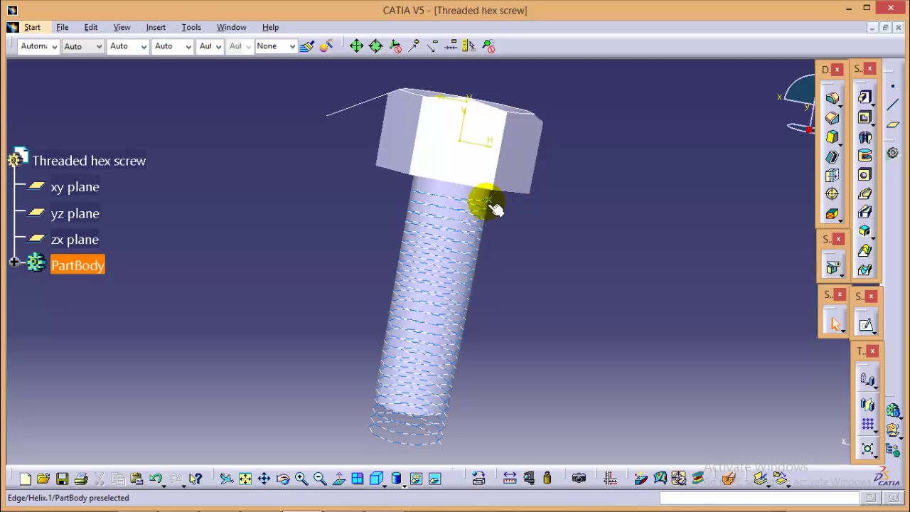
middle_drag(555, 219, 490, 232)
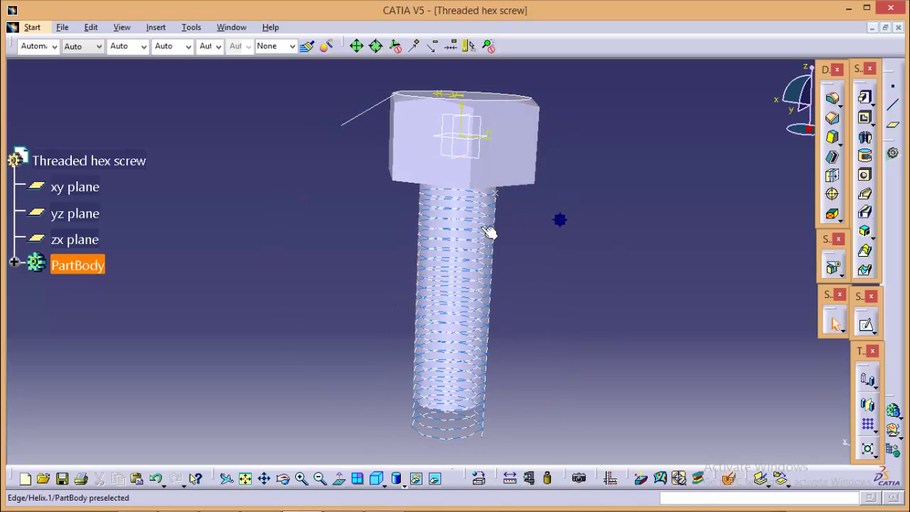
click(895, 128)
click(825, 355)
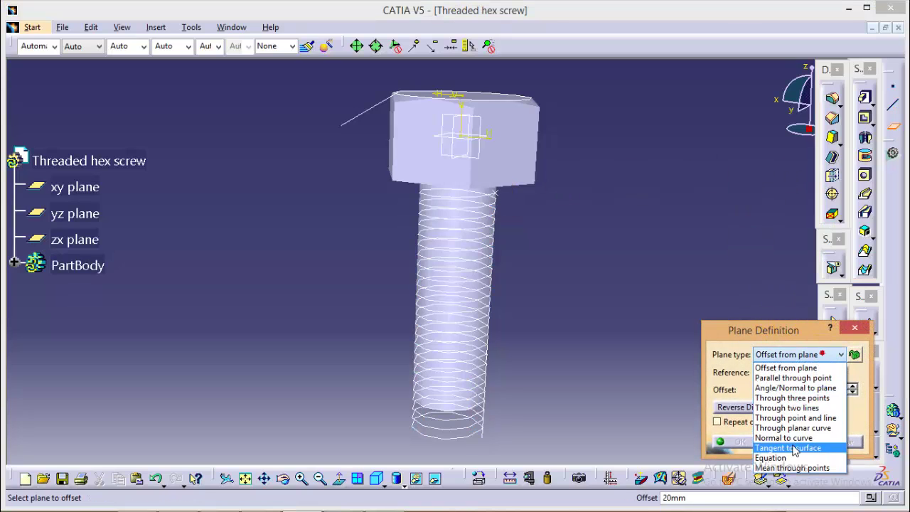
click(795, 377)
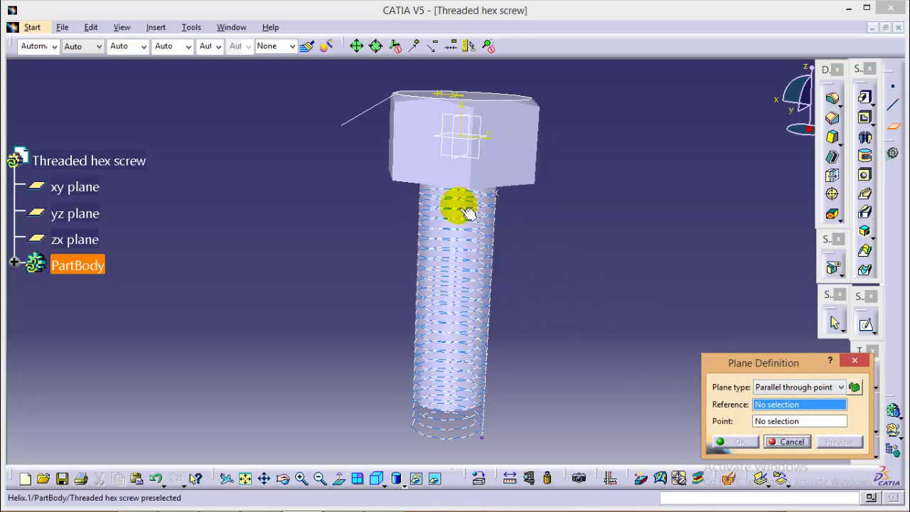
click(459, 241)
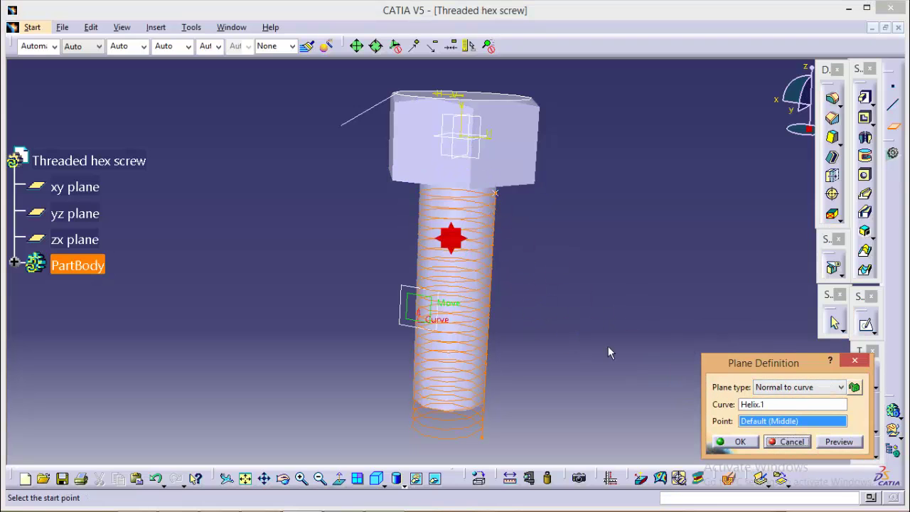
click(502, 199)
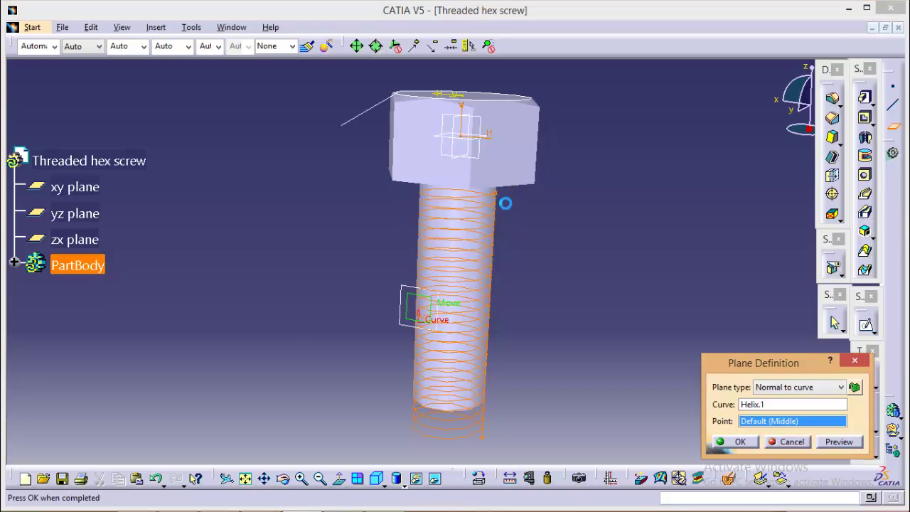
click(739, 441)
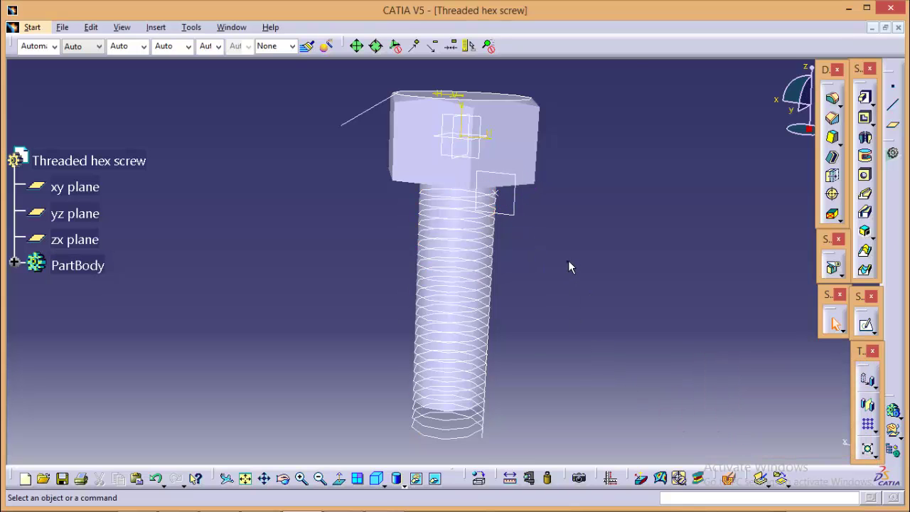
middle_drag(568, 261, 643, 244)
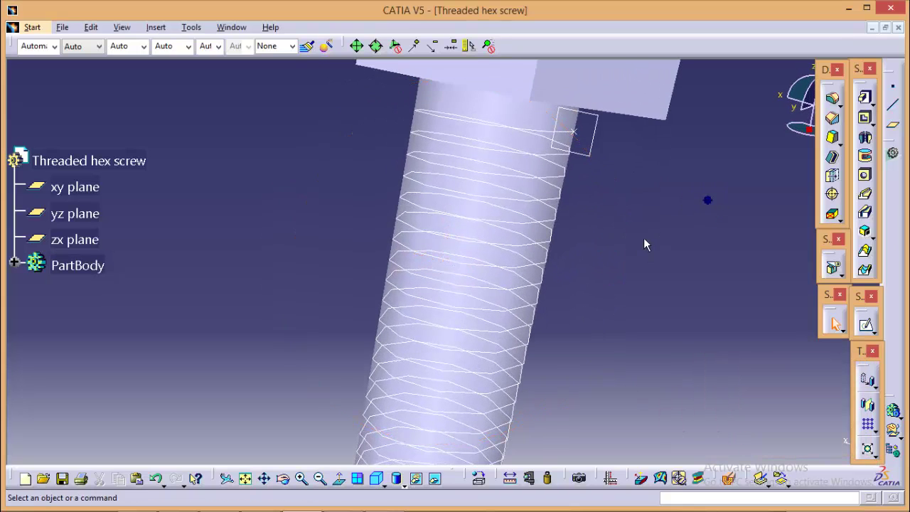
Sketch a closed trapezoidal thread profile with Profile on Plane.1 beside the shank
click(587, 144)
click(866, 325)
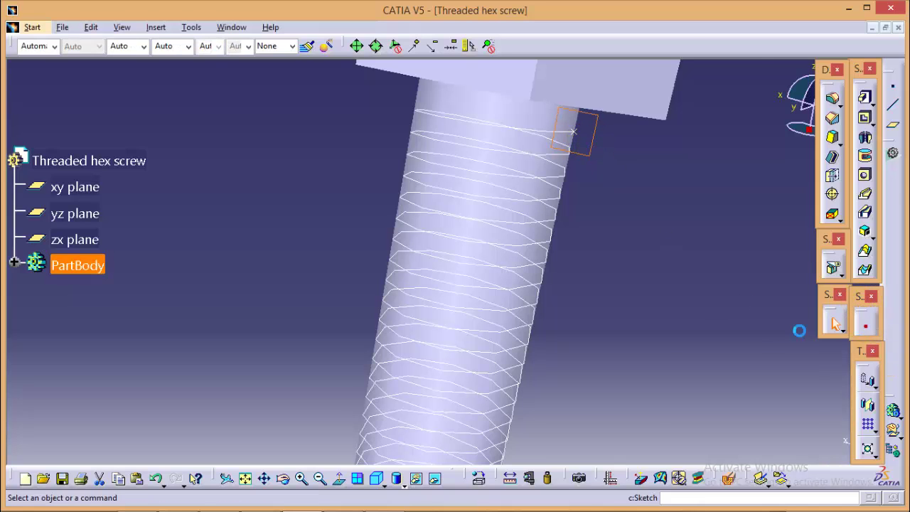
middle_drag(590, 169, 575, 277)
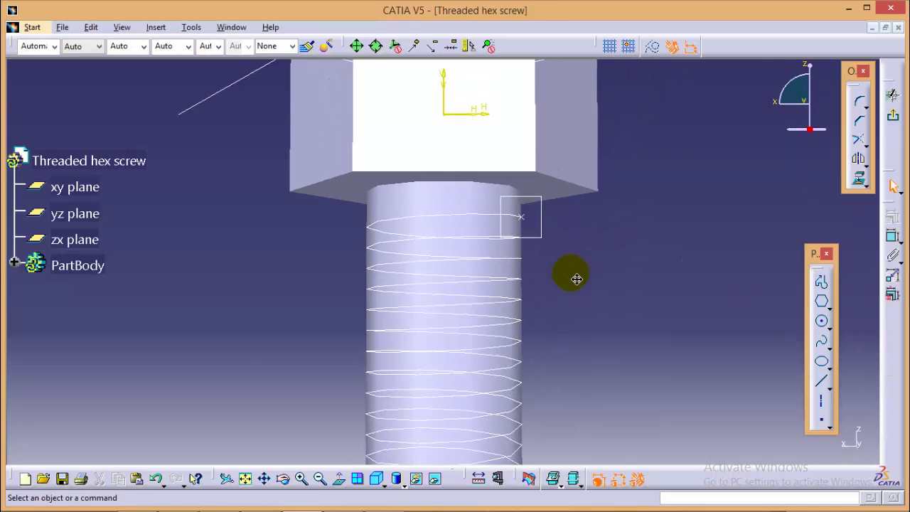
click(821, 300)
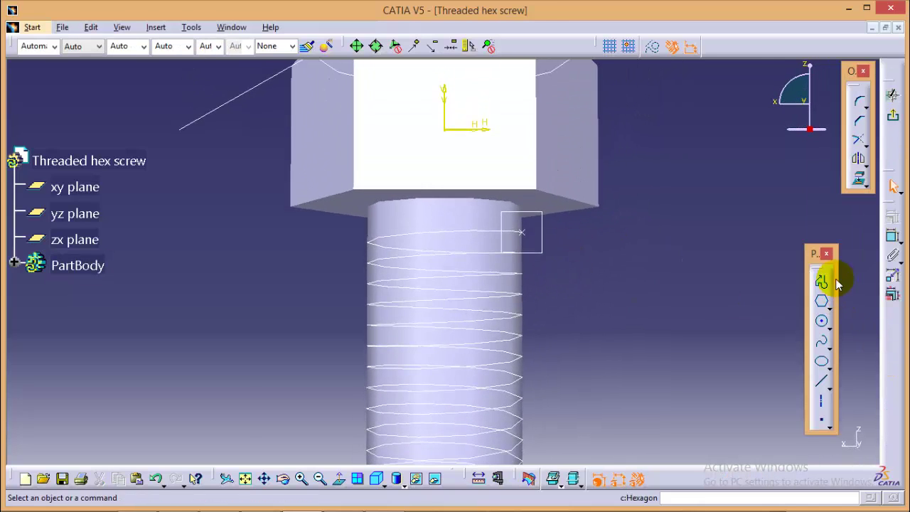
click(552, 225)
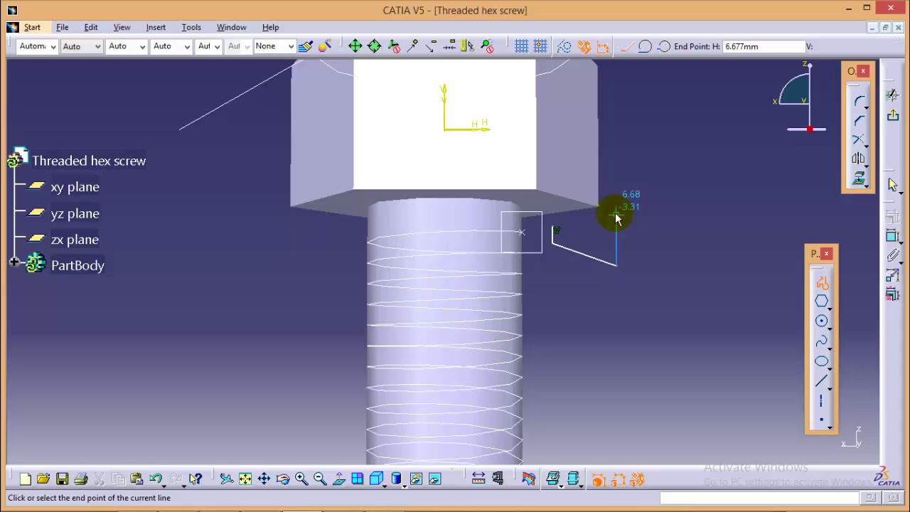
click(554, 227)
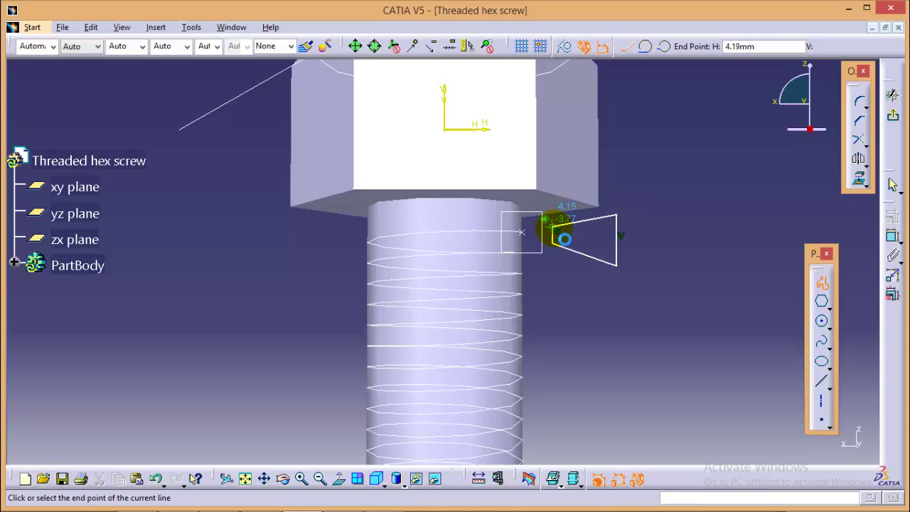
click(579, 322)
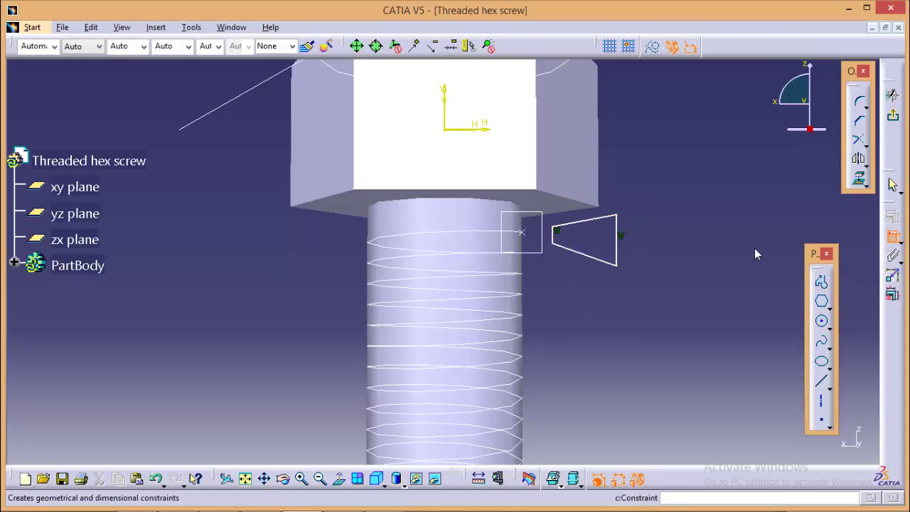
Dimension the trapezoid's short left edge to 0.15
click(557, 242)
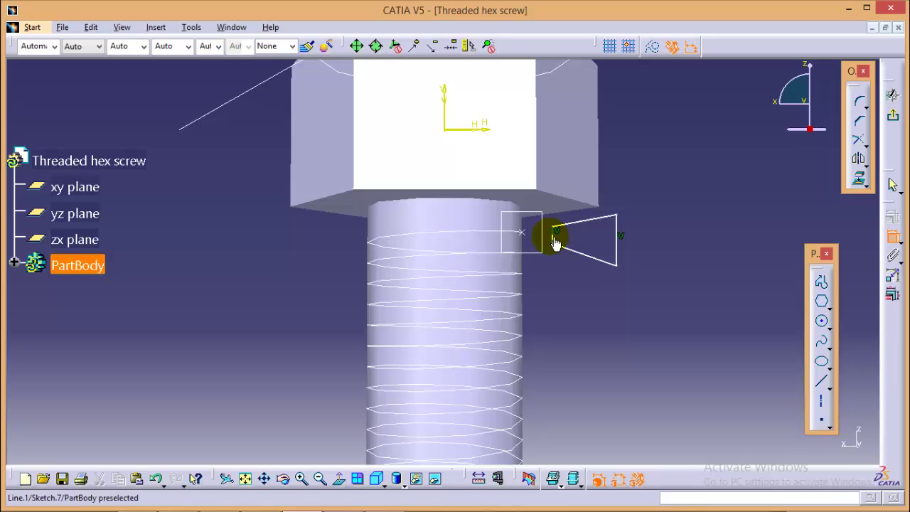
click(653, 244)
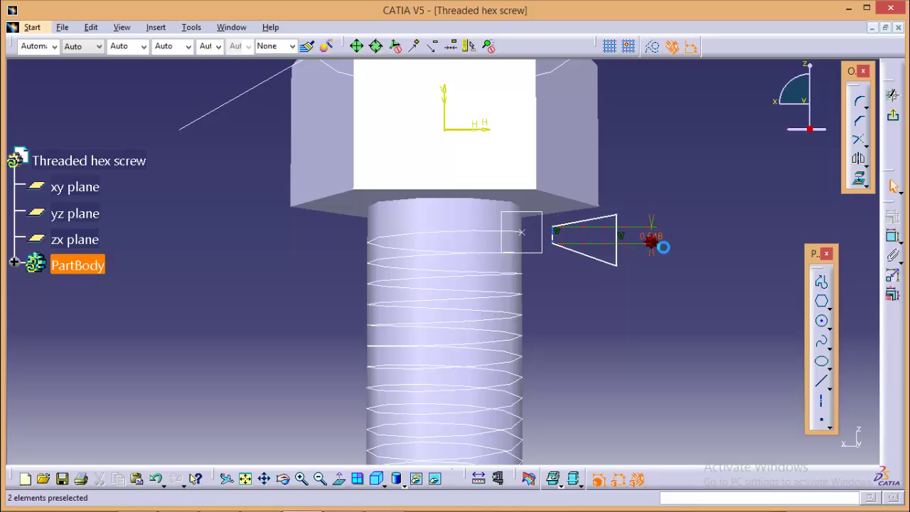
double_click(654, 242)
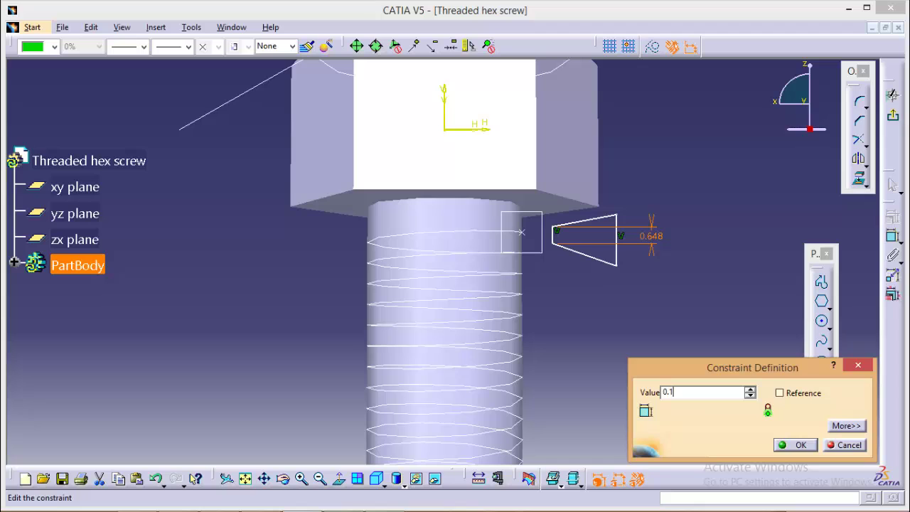
key(Return)
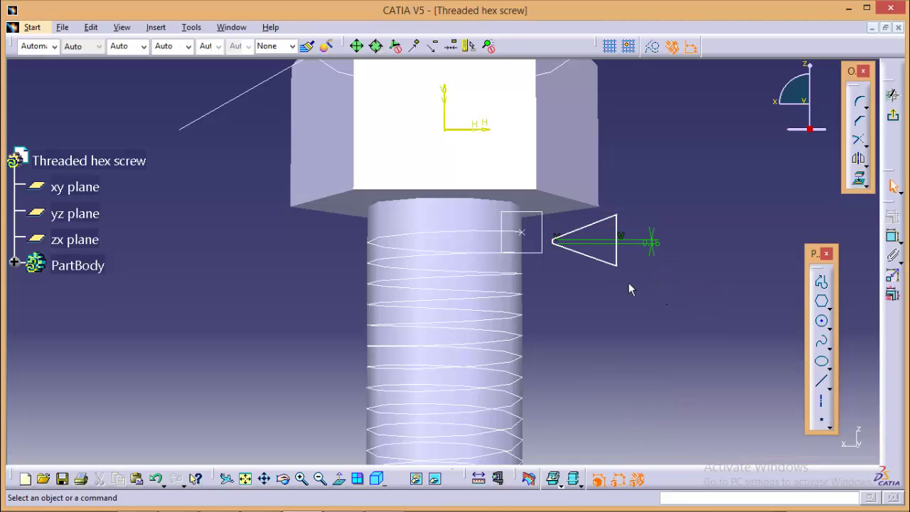
Draw an axis through the trapezoid from its narrow end past its wide side
click(823, 403)
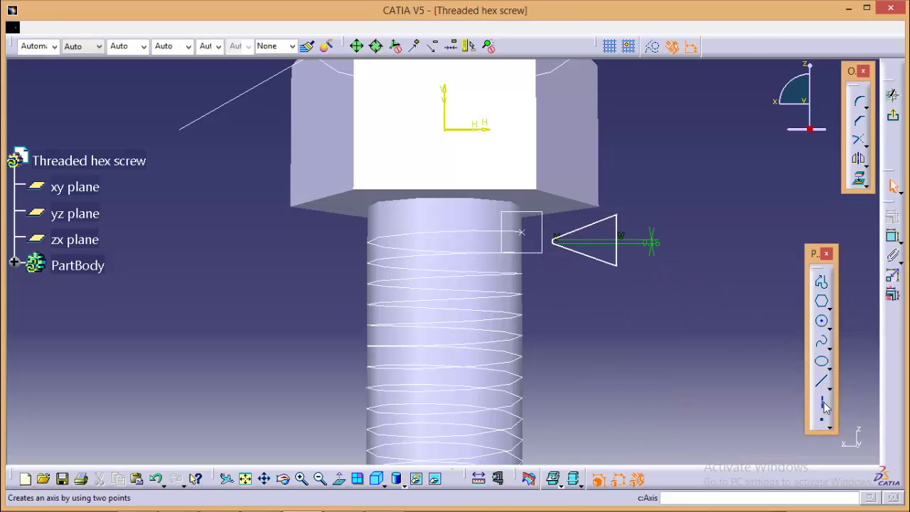
ctrl+middle_drag(653, 366, 652, 301)
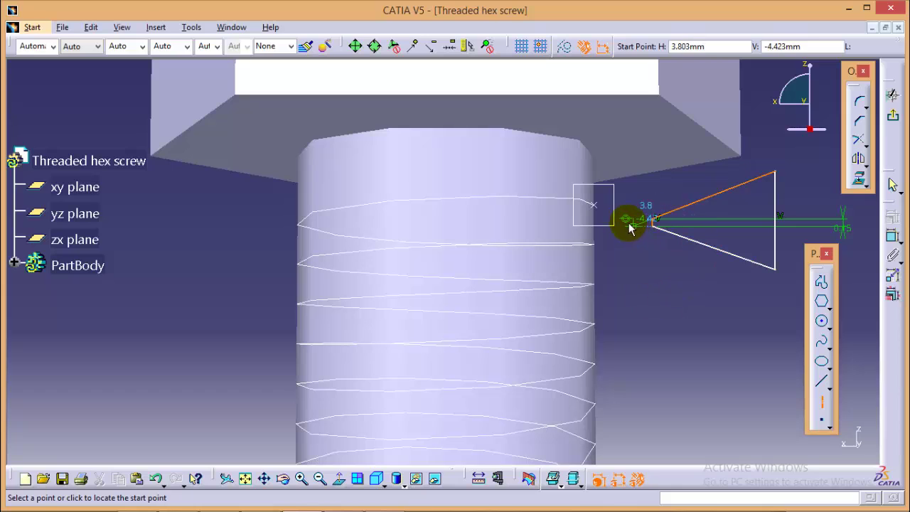
click(653, 222)
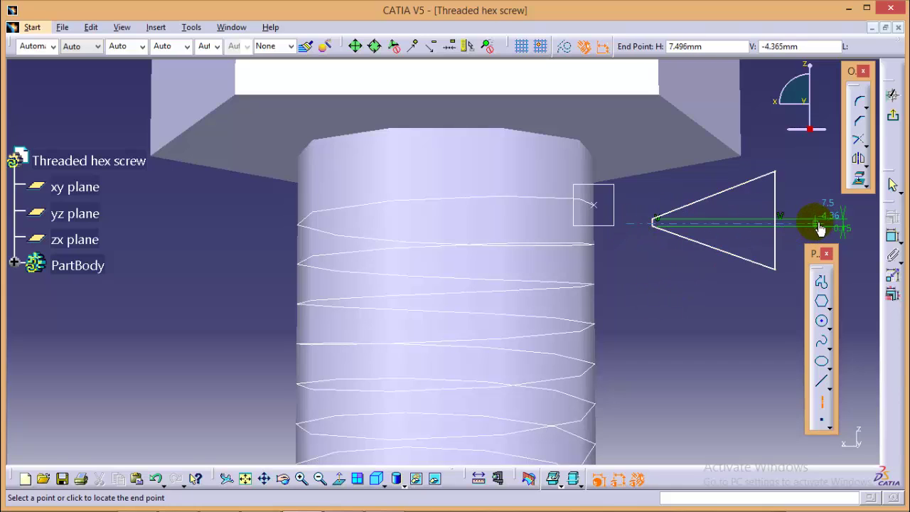
click(820, 228)
click(669, 221)
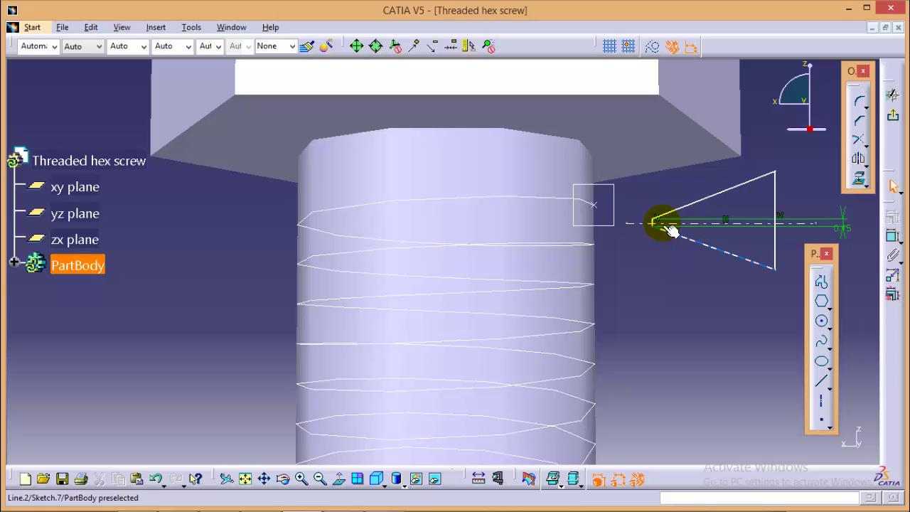
click(660, 225)
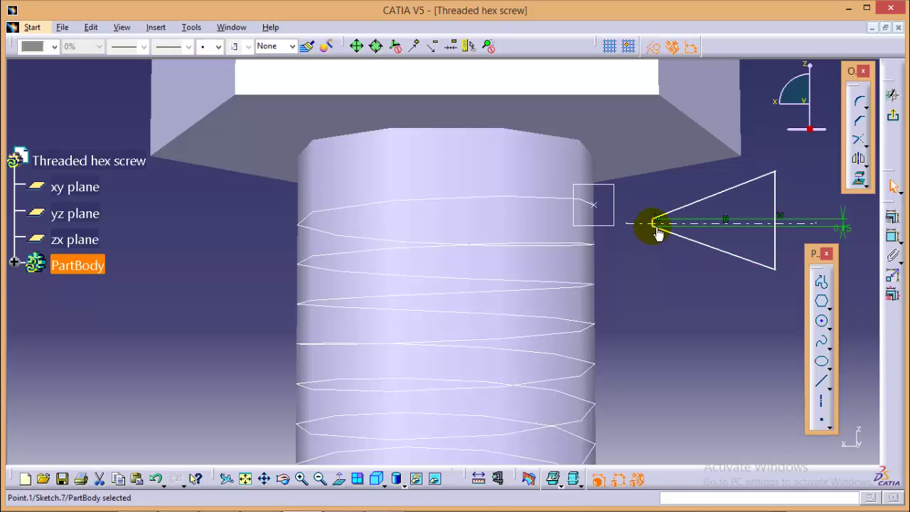
Constrain the lower slanted edge symmetric about the axis
ctrl+click(670, 231)
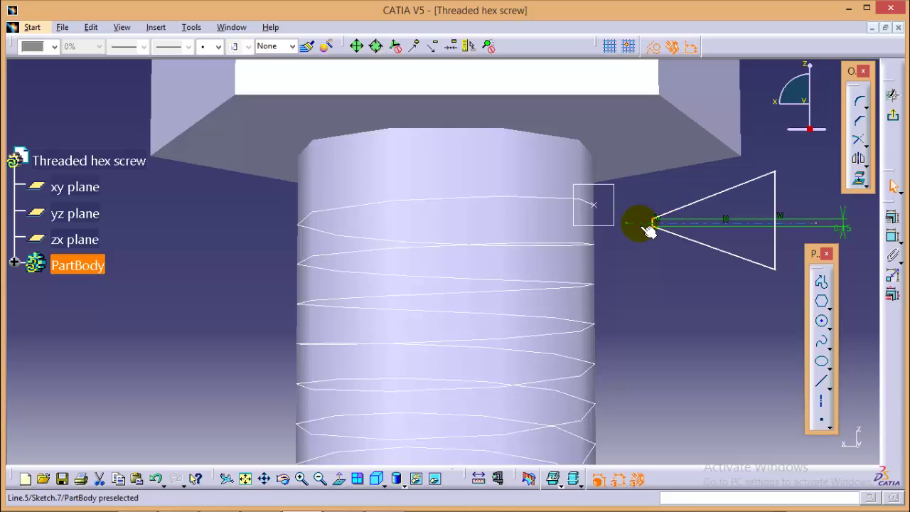
ctrl+click(649, 227)
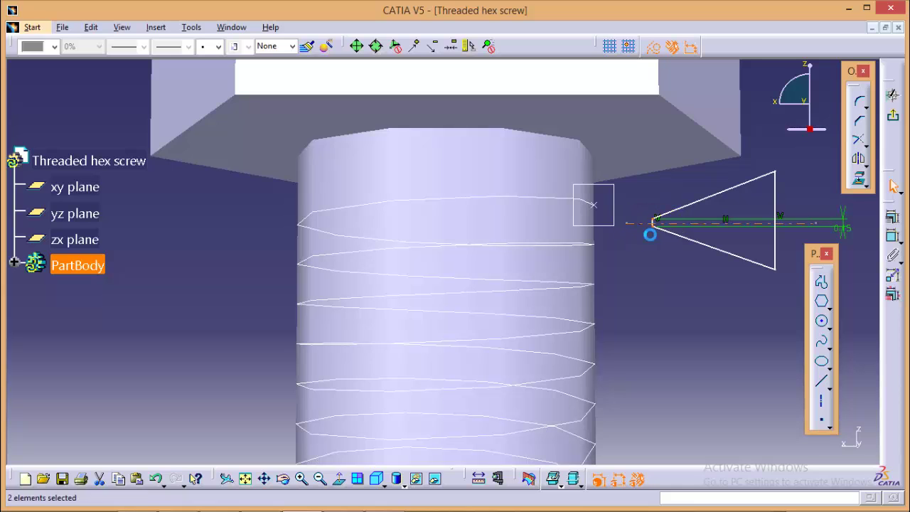
click(894, 239)
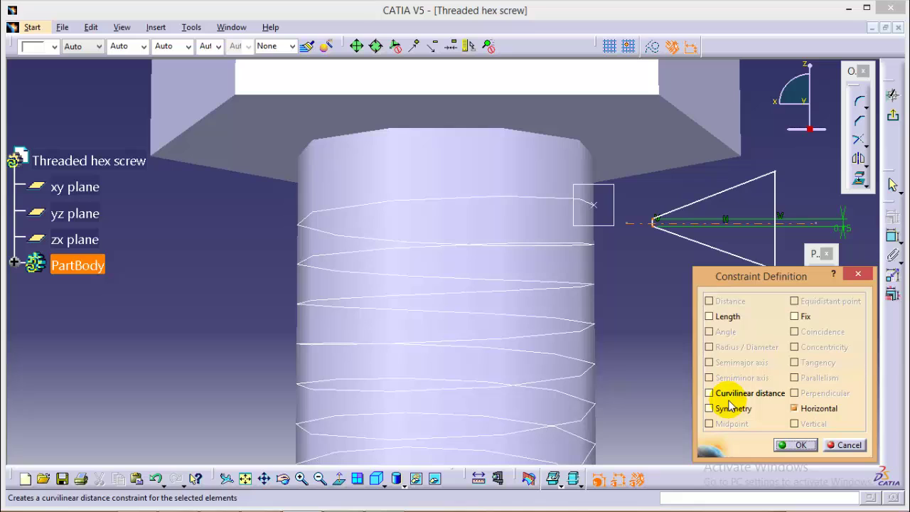
click(709, 408)
click(801, 445)
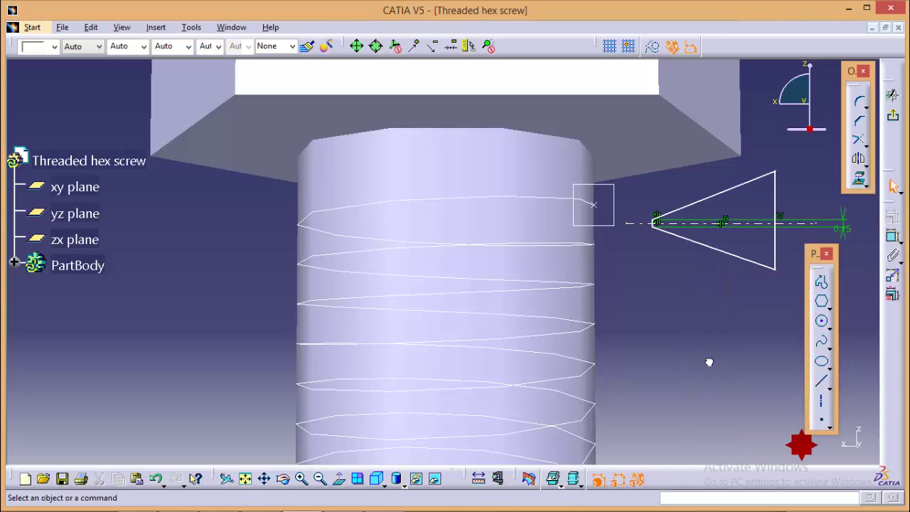
click(704, 358)
Set a 30° angle between the two slanted edges
click(725, 192)
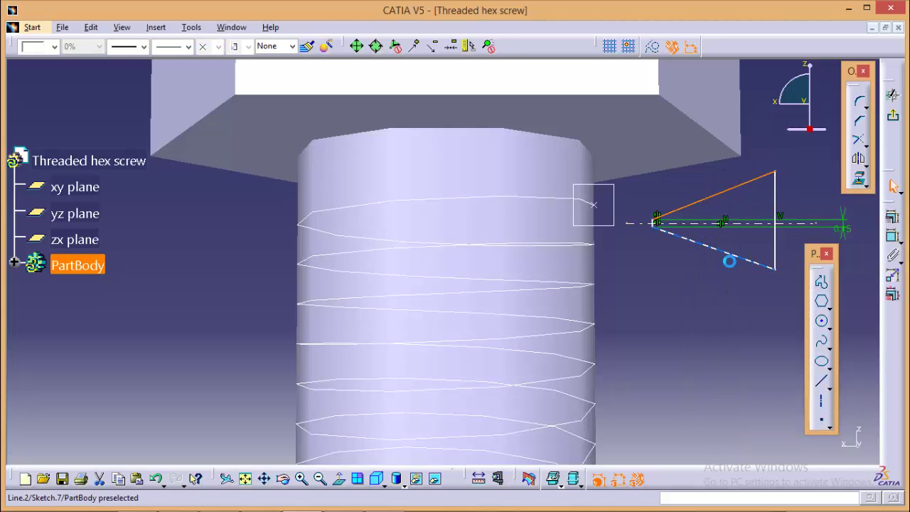
click(893, 238)
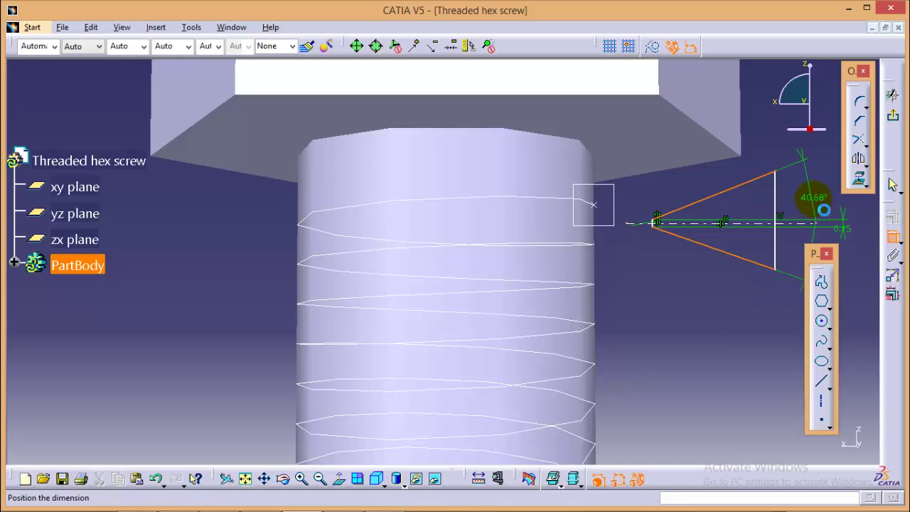
double_click(822, 207)
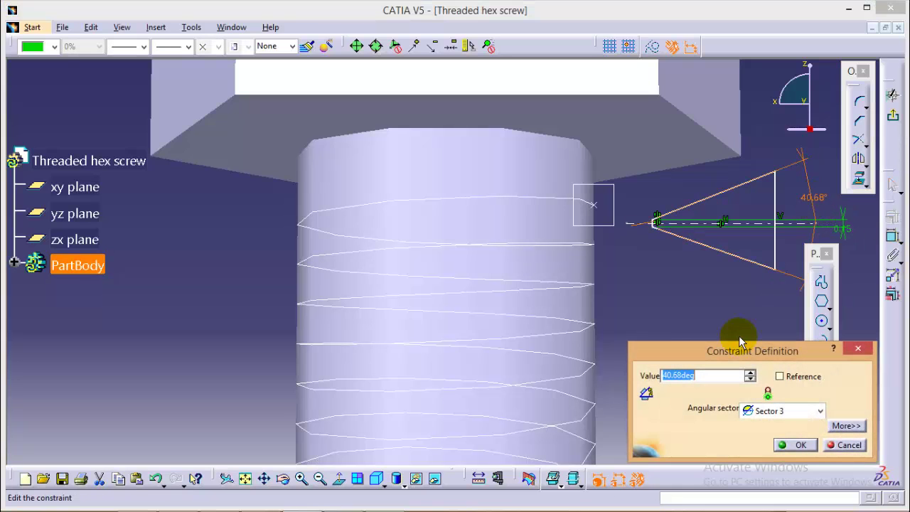
text(30)
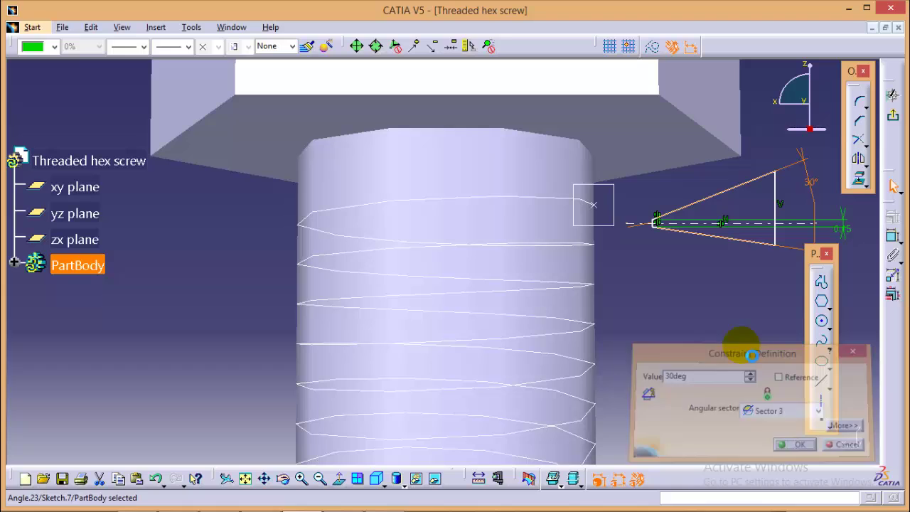
key(Return)
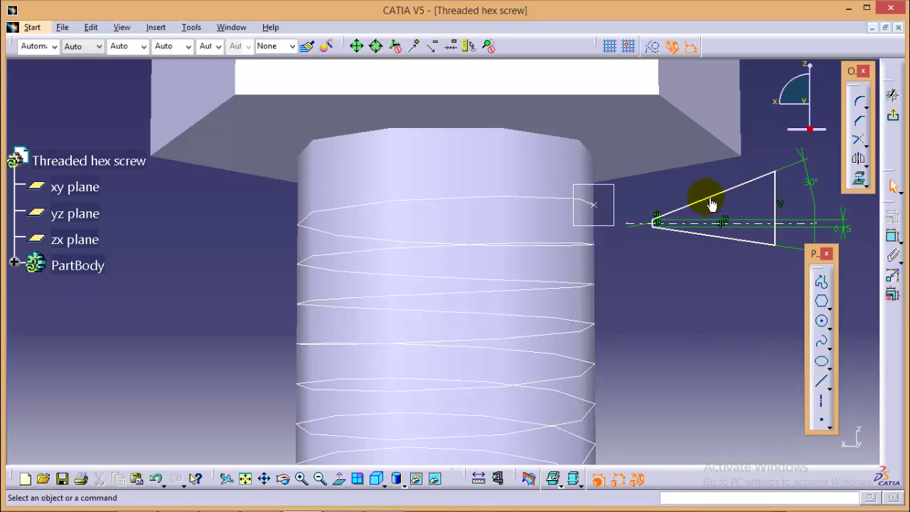
Constrain the upper slanted edge symmetric about the centre axis
mouse_move(683, 301)
ctrl+middle_down()
mouse_move(705, 248)
mouse_move(542, 274)
mouse_move(581, 176)
ctrl+middle_up()
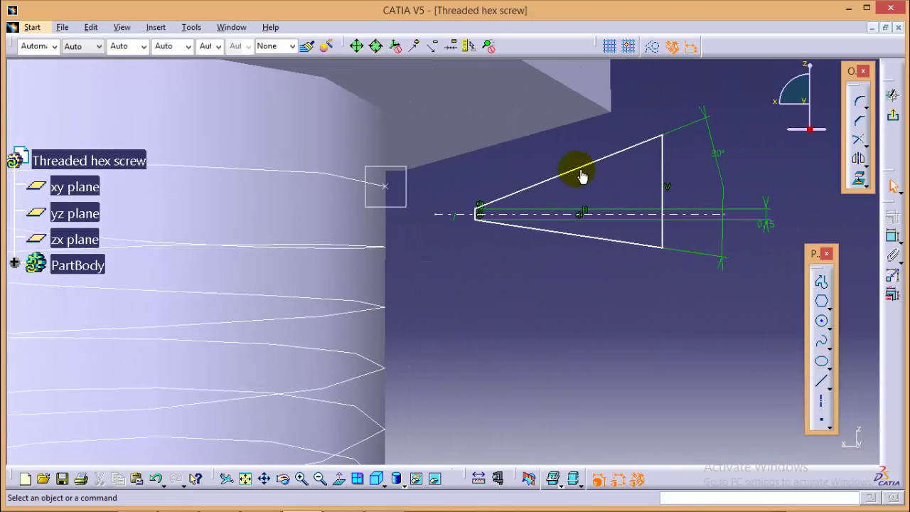
click(580, 174)
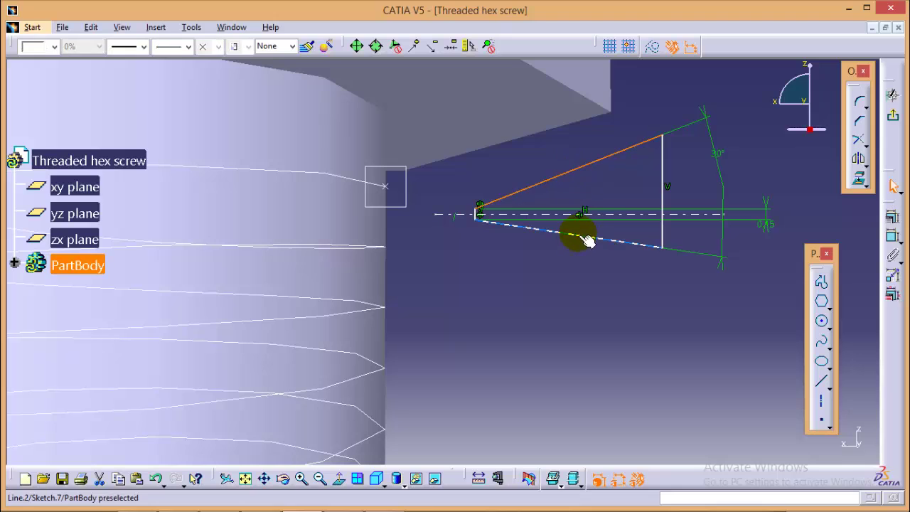
ctrl+click(551, 218)
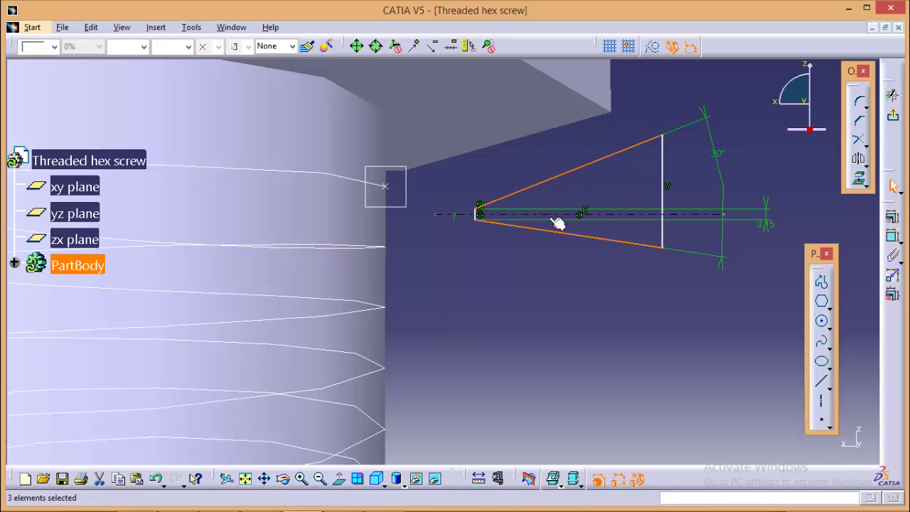
click(894, 214)
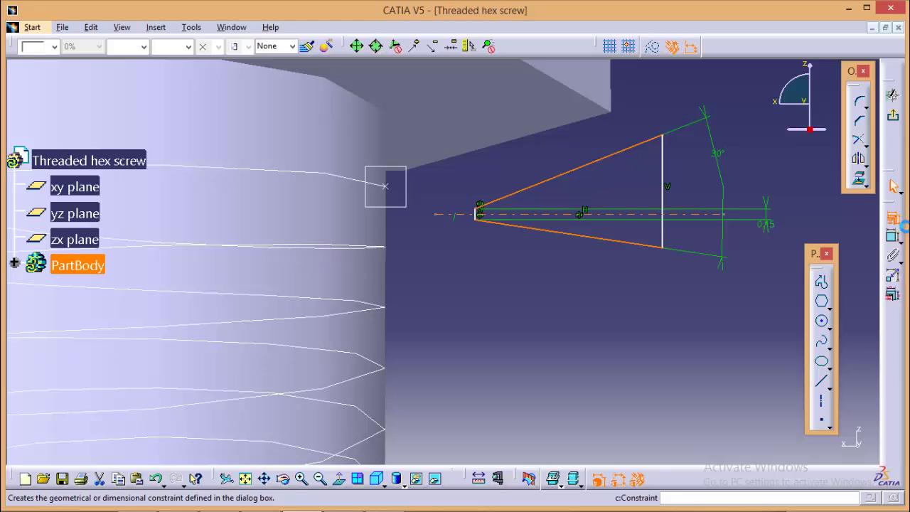
click(709, 409)
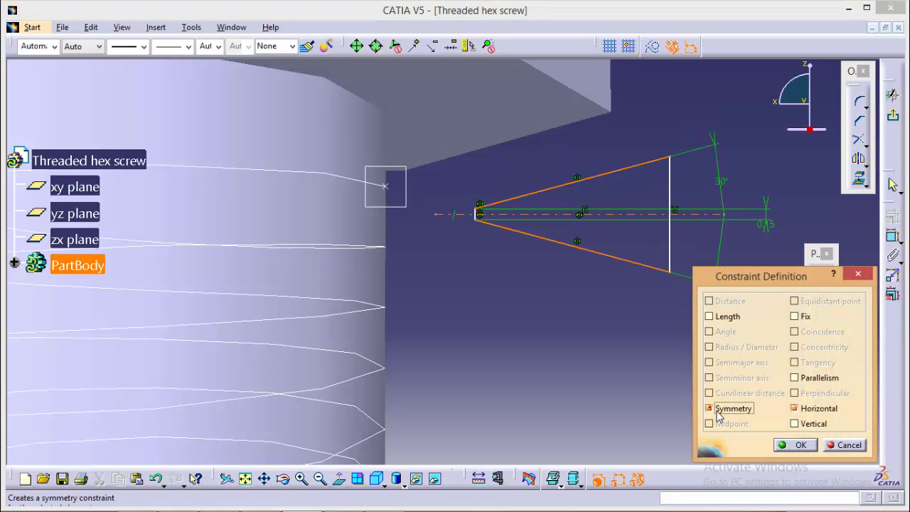
click(798, 445)
Choose Coincidence for the profile tip and the helix start point
ctrl+middle_drag(441, 254, 455, 277)
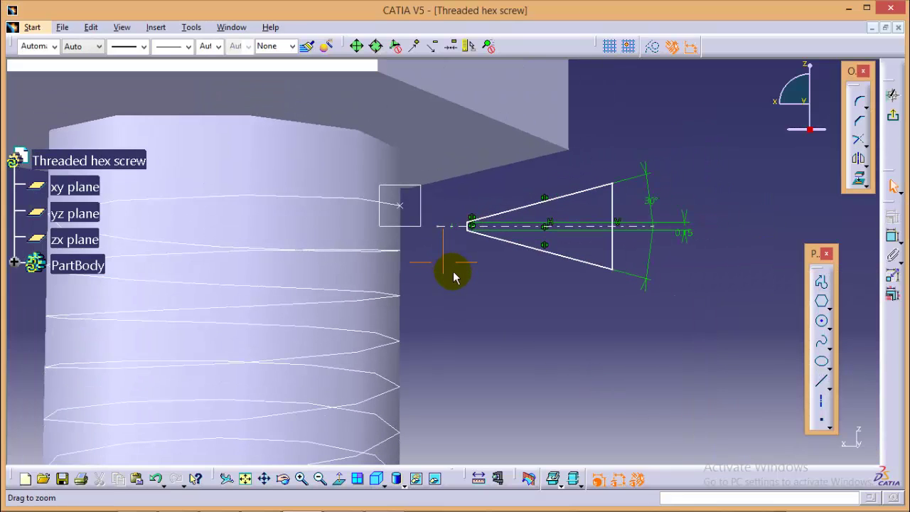
click(400, 206)
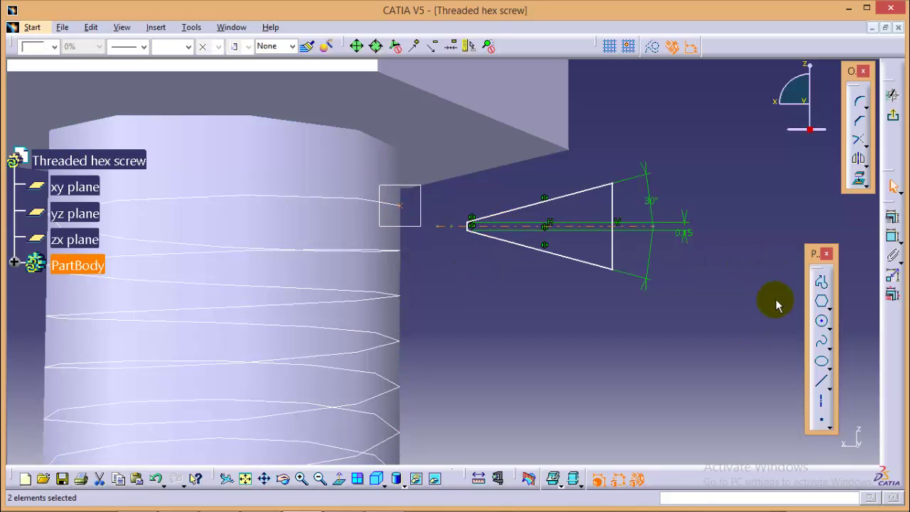
click(892, 217)
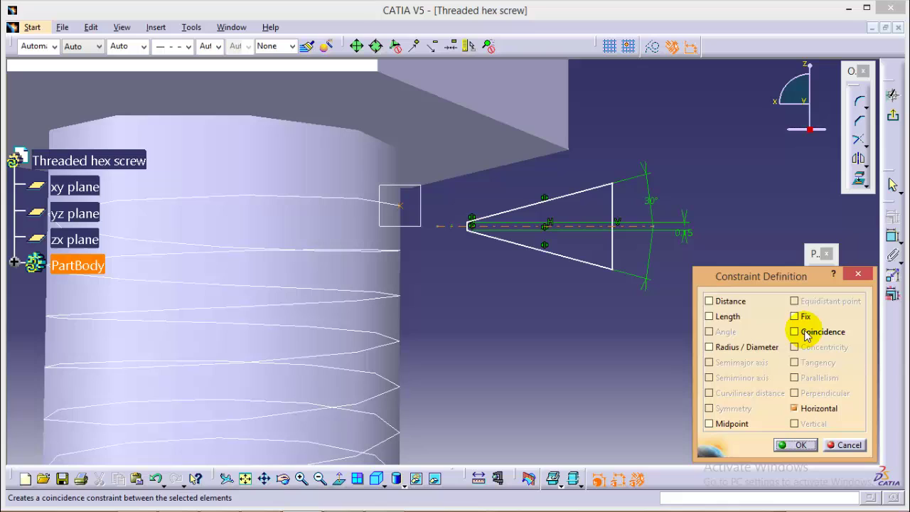
click(795, 332)
Make the profile tip coincident with the helix start point
click(797, 444)
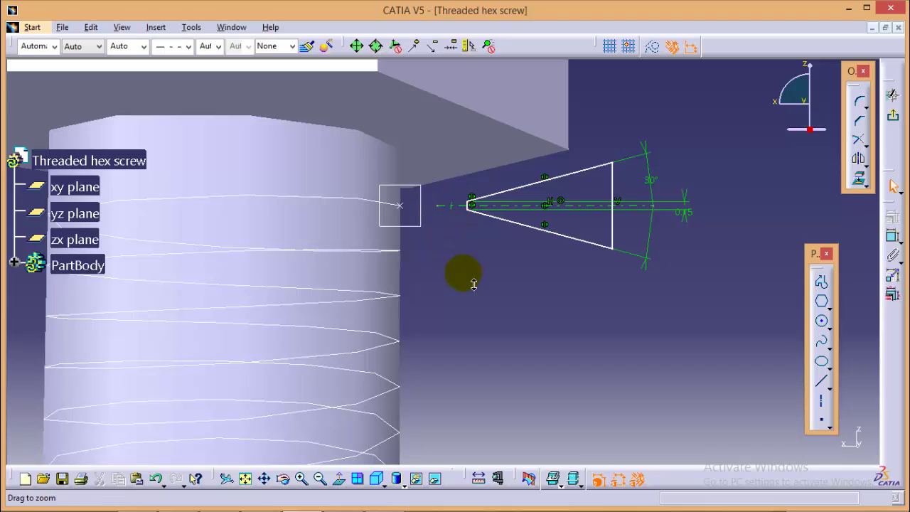
mouse_move(463, 270)
middle_down()
mouse_move(478, 195)
mouse_move(455, 264)
mouse_move(455, 305)
middle_up()
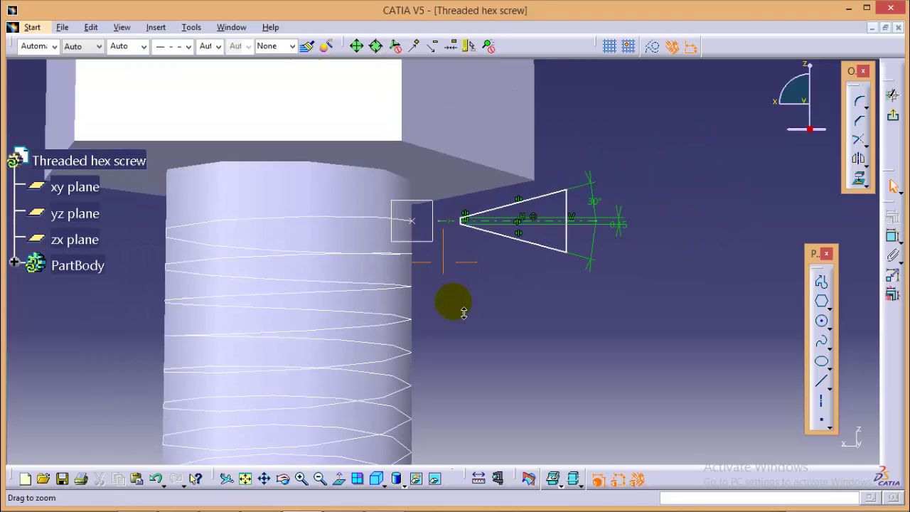
middle_drag(473, 273, 465, 290)
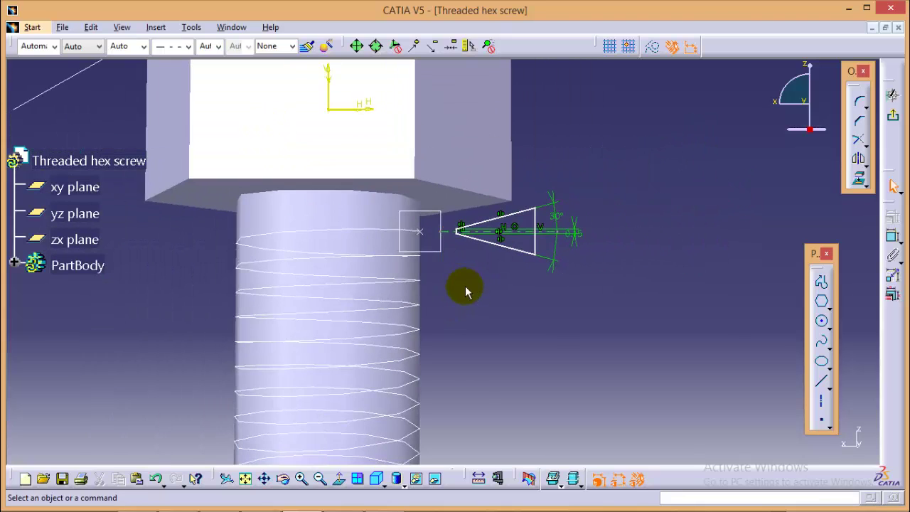
Dimension the tip's offset from the sketch's vertical axis to 2.9 mm
click(333, 89)
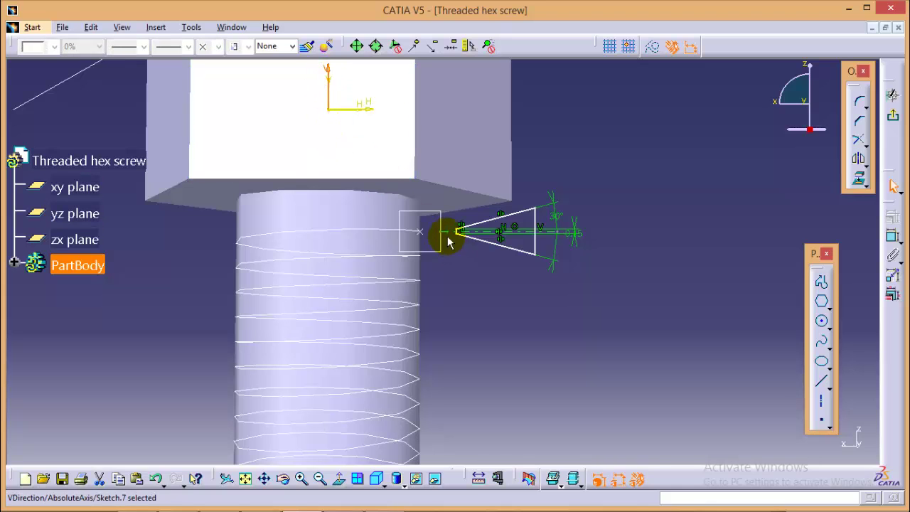
middle_drag(455, 283, 469, 206)
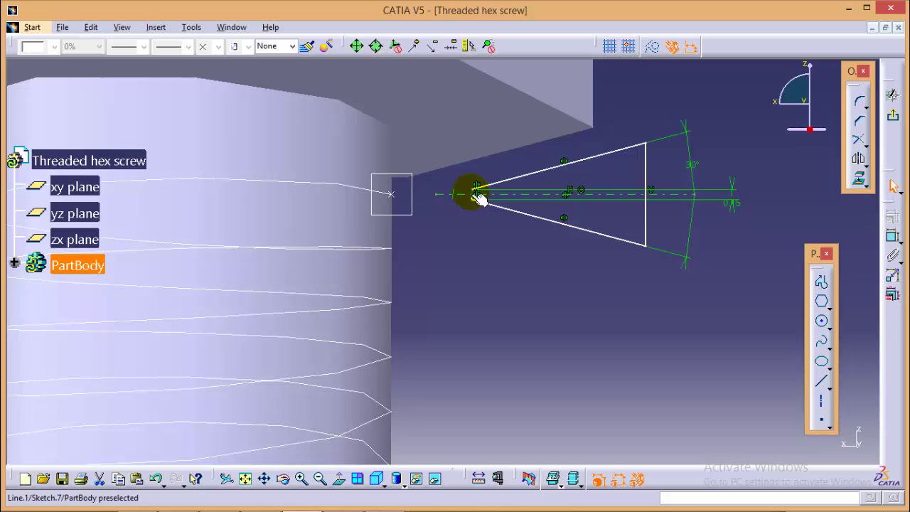
click(475, 195)
click(893, 236)
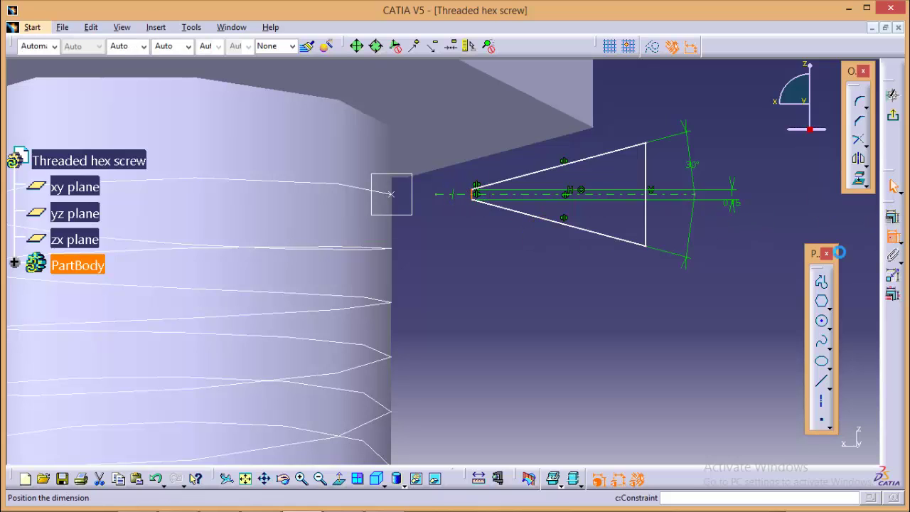
click(438, 282)
double_click(430, 275)
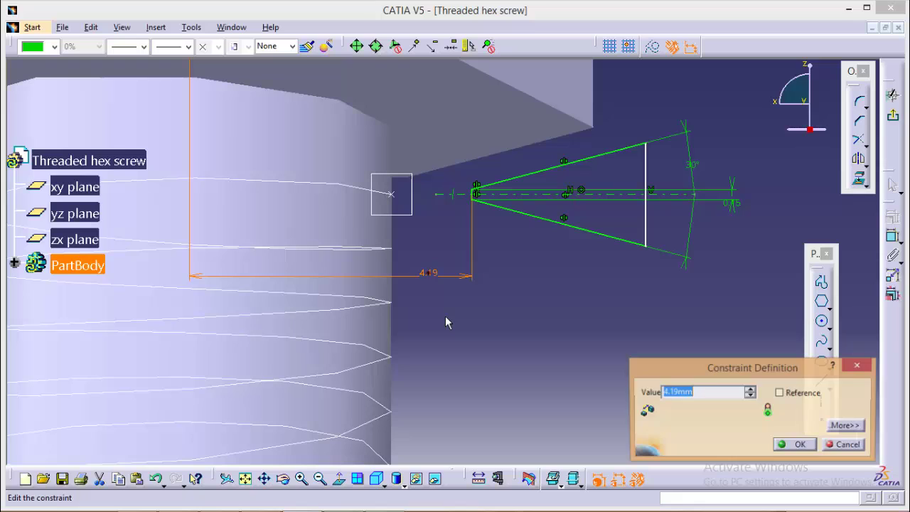
text(2.)
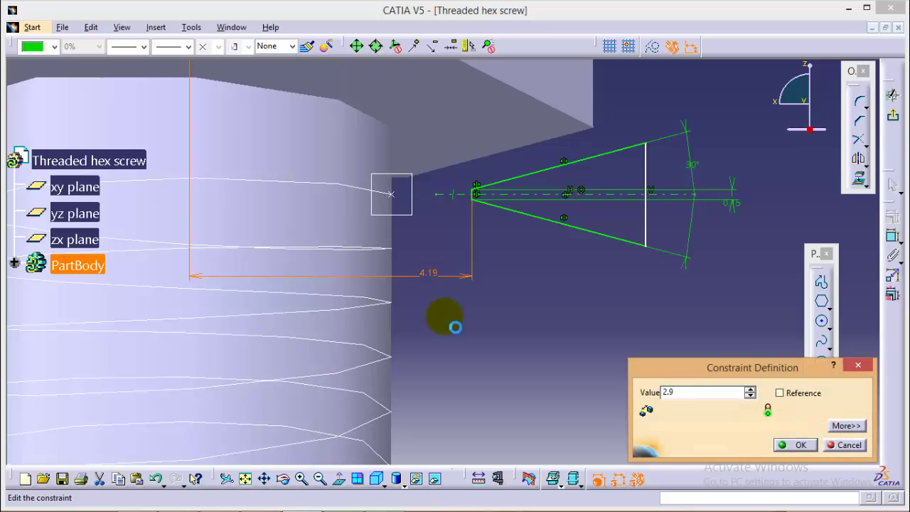
text(9)
key(Return)
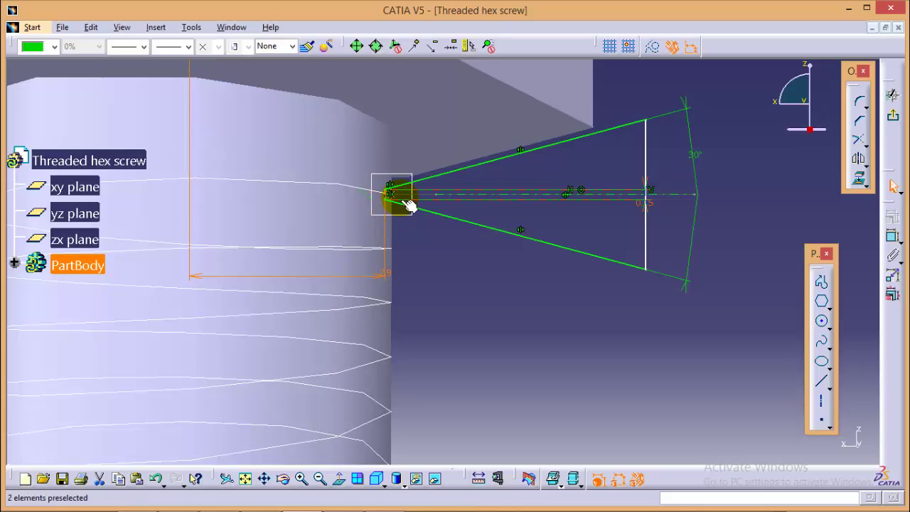
Shorten the thread profile by dragging its vertical edge left
click(447, 283)
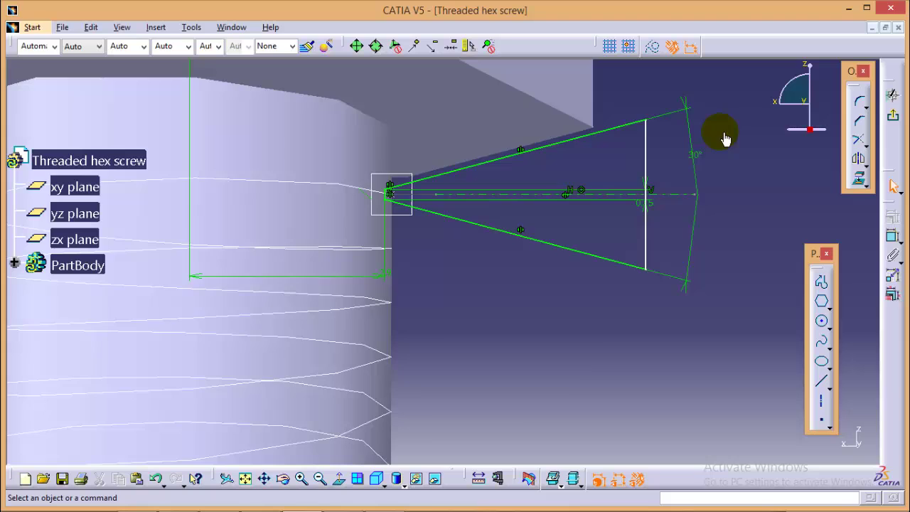
mouse_move(725, 139)
middle_down()
mouse_move(707, 156)
mouse_move(697, 152)
middle_up()
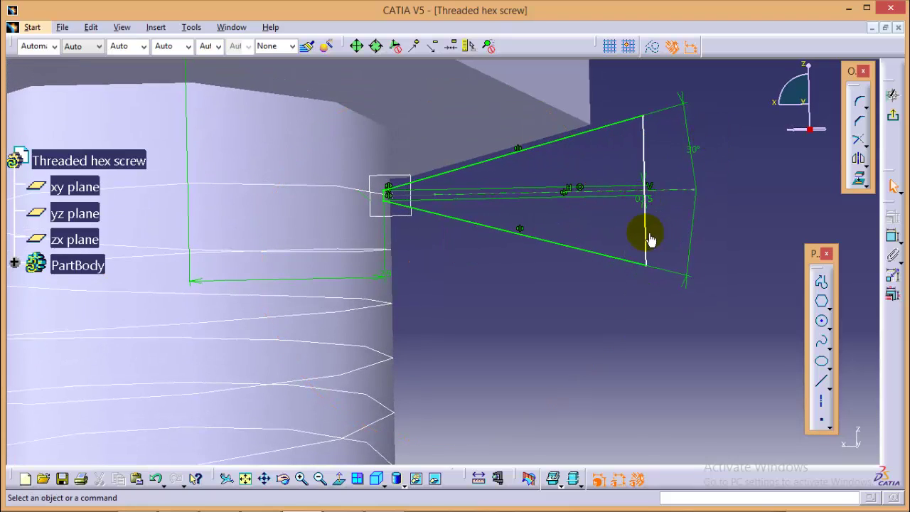
drag(656, 243, 432, 220)
click(484, 273)
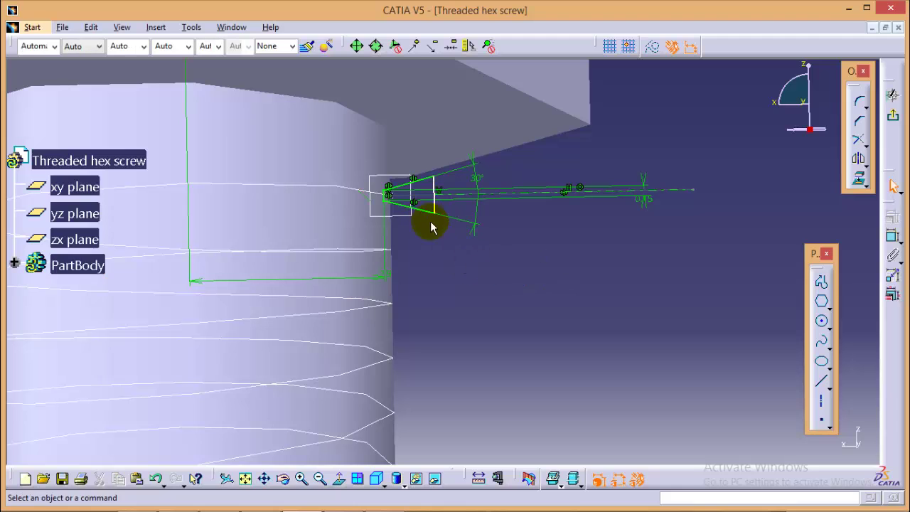
Define a slot sweeping Sketch.7 along Helix.1, with Pulling direction set to the shaft axis
click(893, 115)
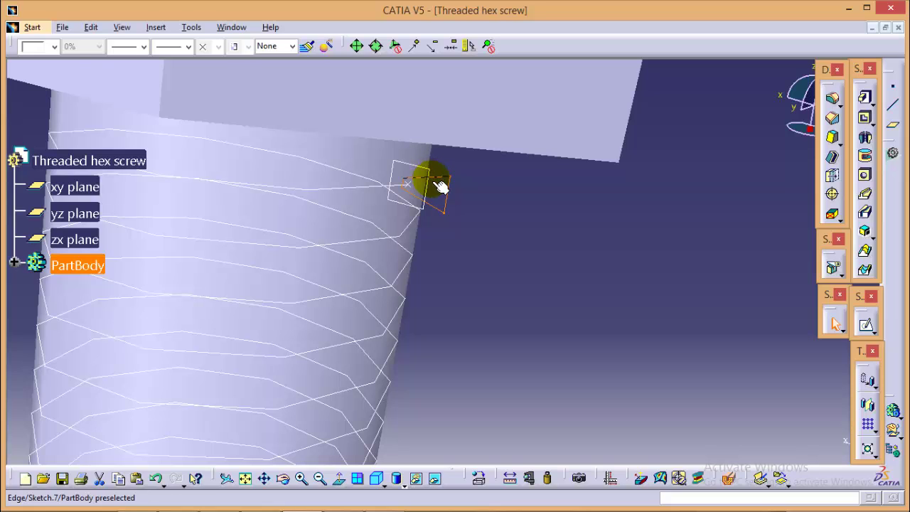
click(441, 186)
click(864, 212)
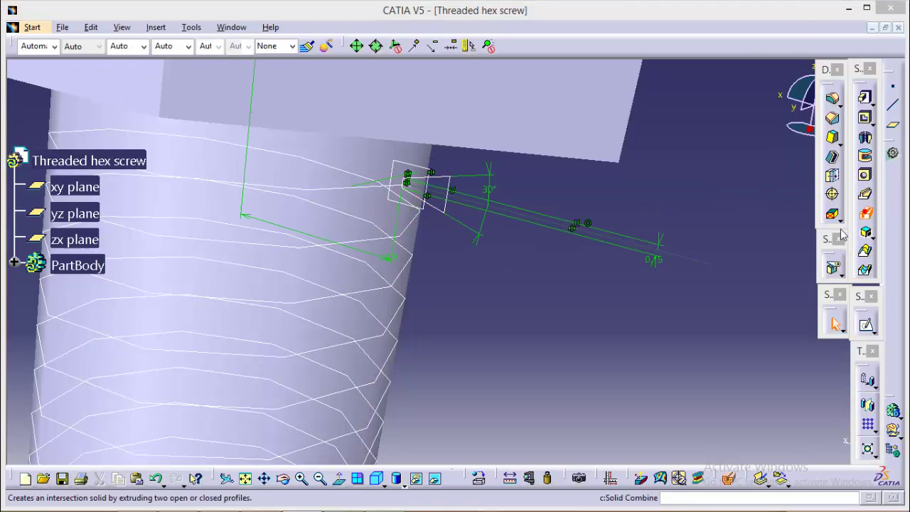
click(839, 229)
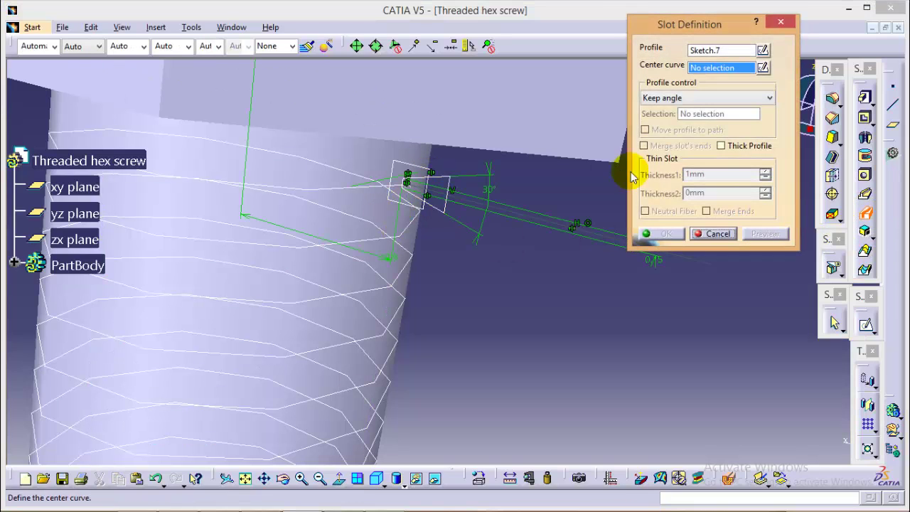
click(277, 226)
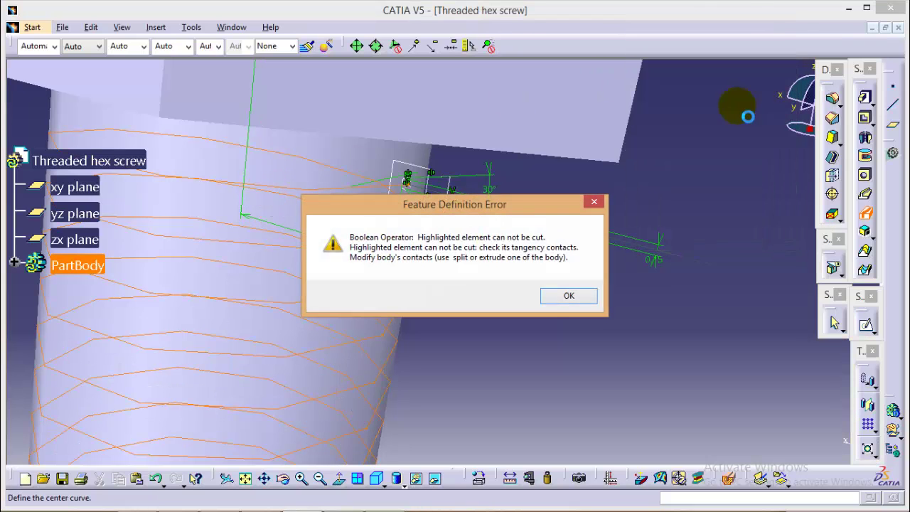
click(560, 295)
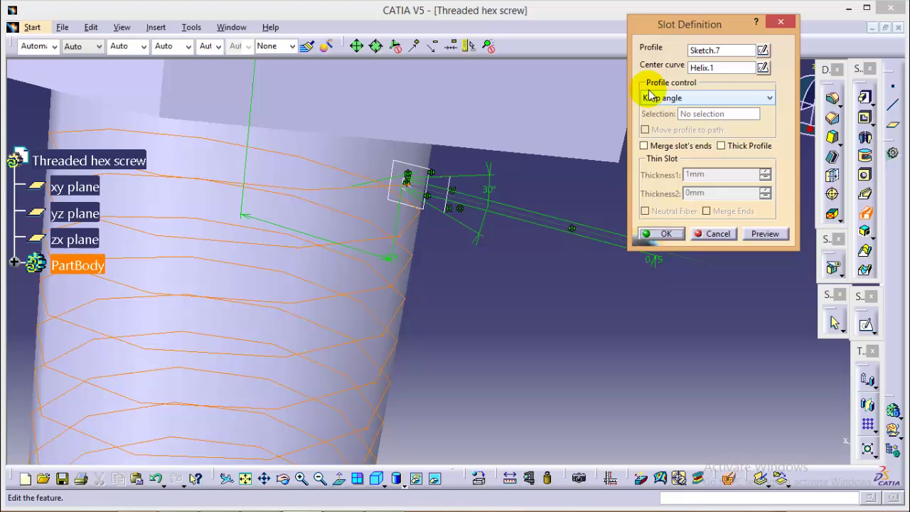
click(701, 101)
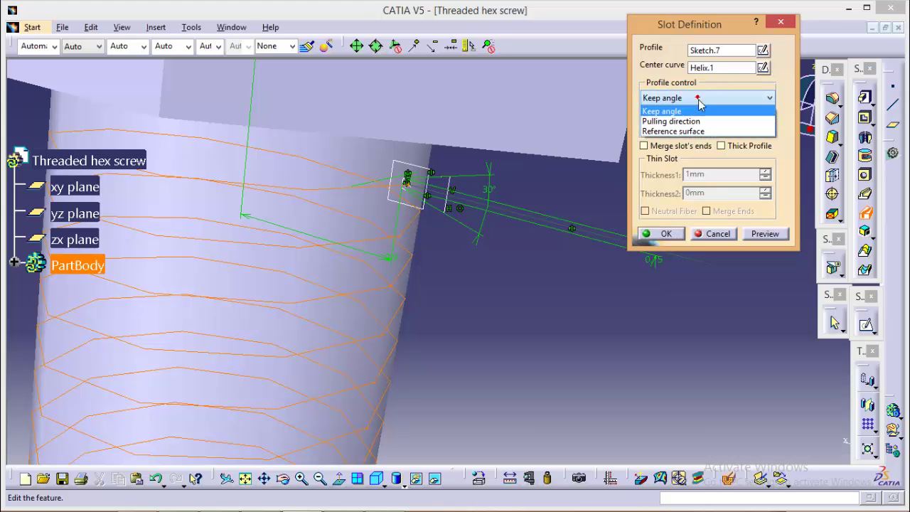
click(676, 122)
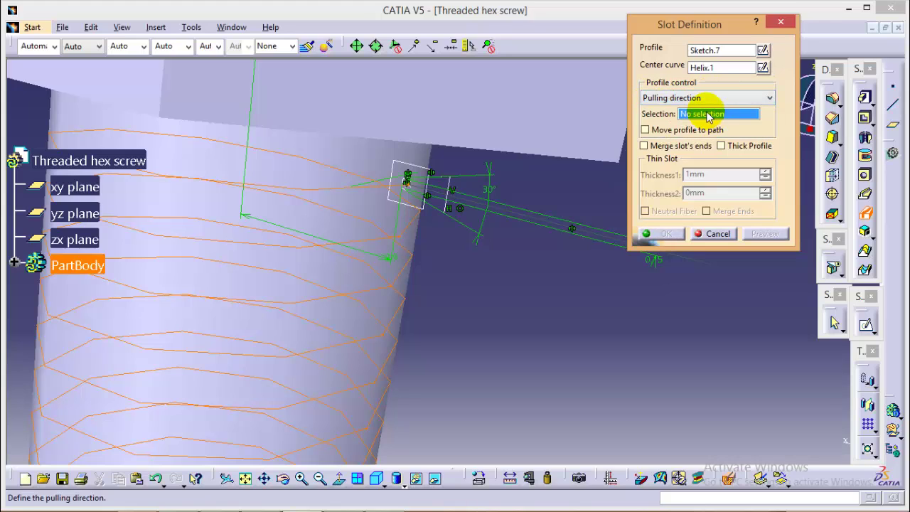
click(249, 202)
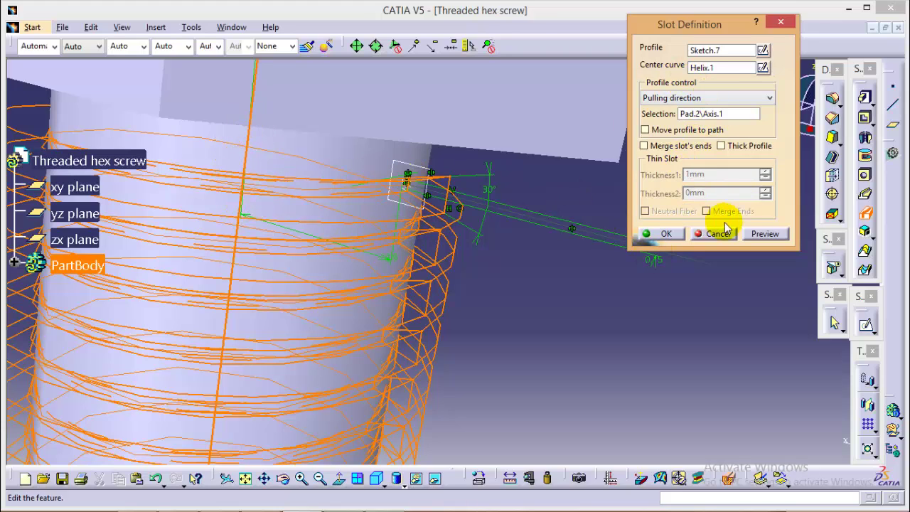
Build Slot.1, close the warning, and view the whole threaded screw
click(680, 228)
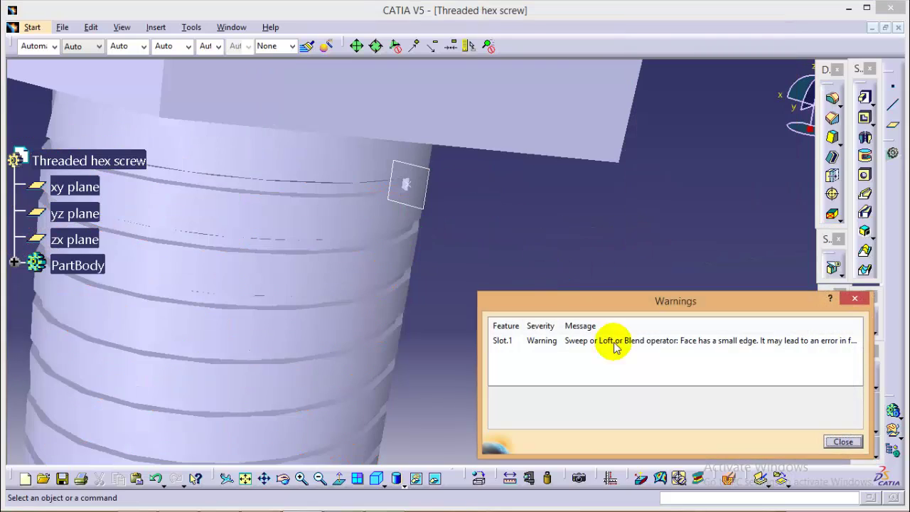
click(845, 442)
middle_drag(583, 320, 524, 377)
middle_drag(550, 305, 337, 258)
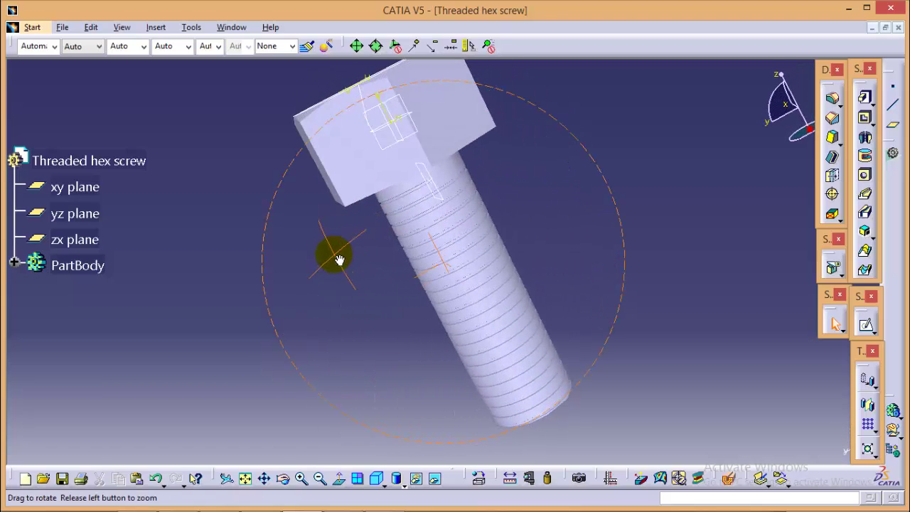